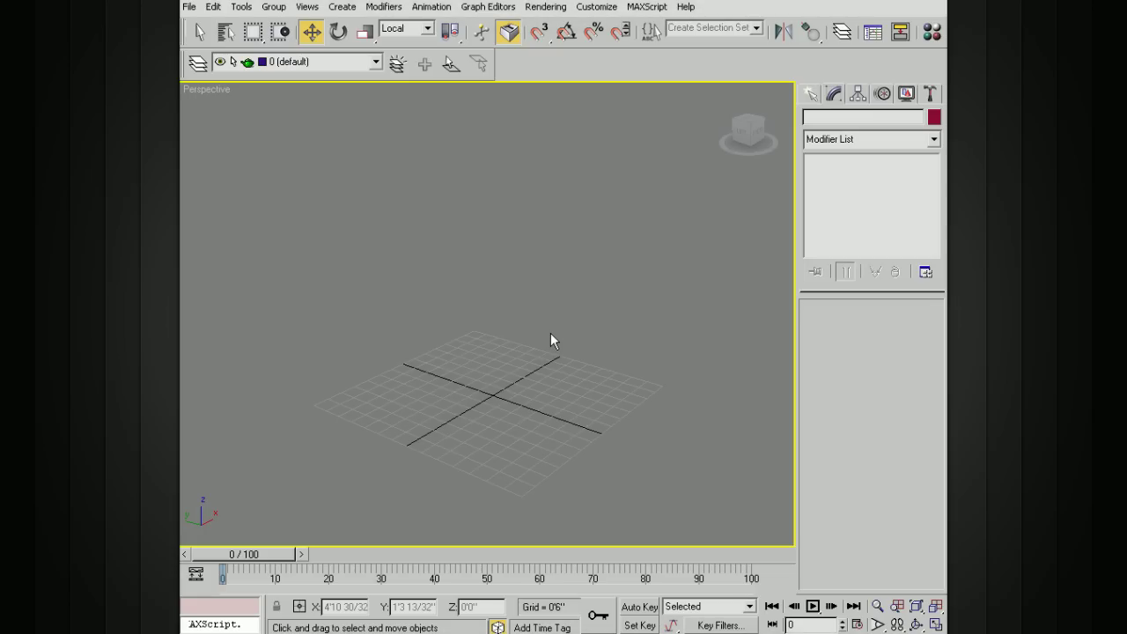
- Create a large Standard Primitives Plane across the Perspective viewport grid
click(810, 93)
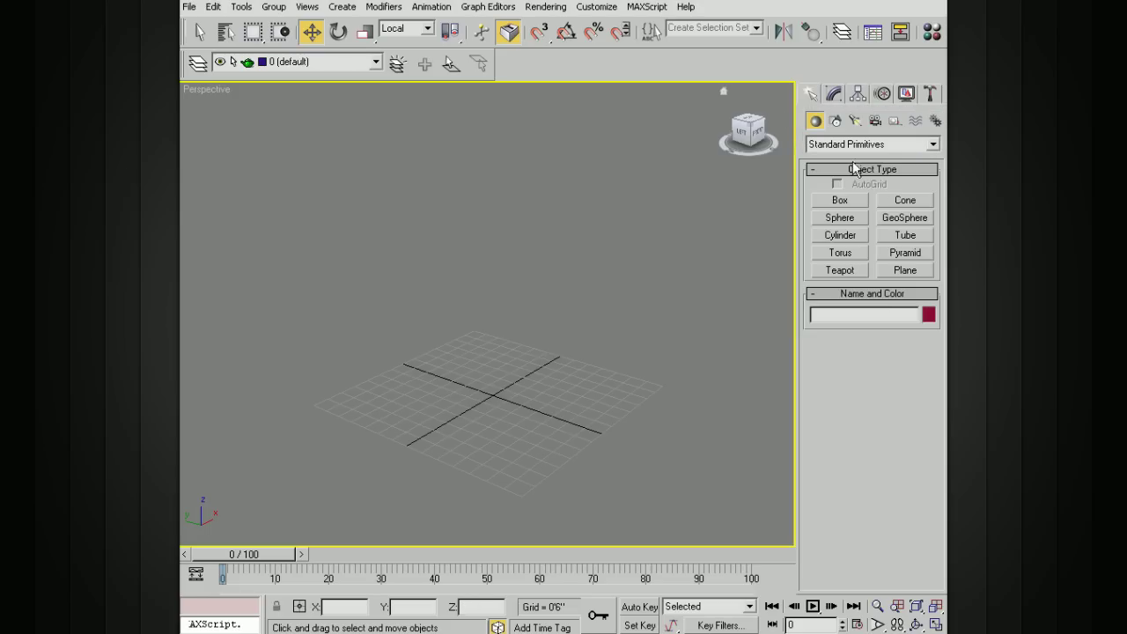
click(913, 271)
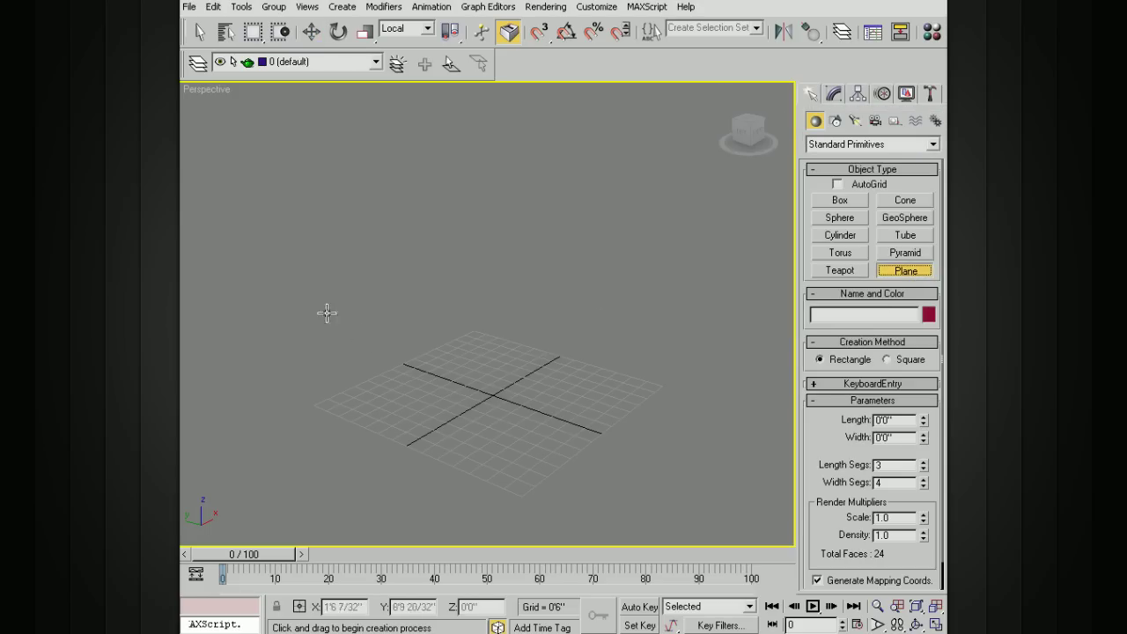
drag(462, 236, 556, 588)
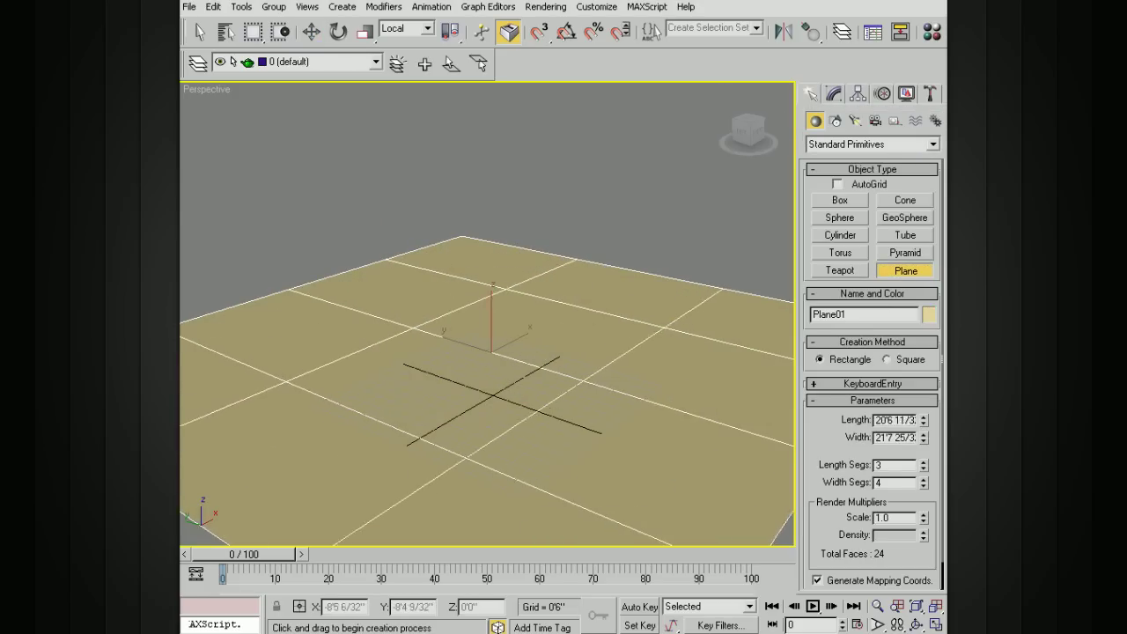
key(w)
- Zoom out and orbit the Perspective view around the new plane
scroll(576, 378, down, 3)
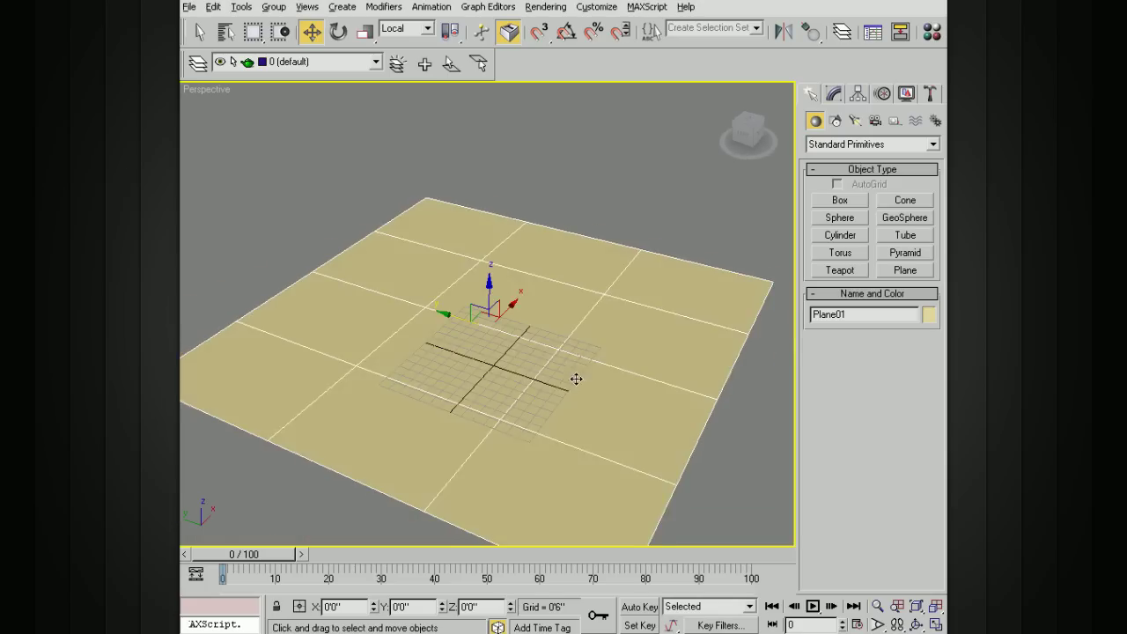
scroll(581, 385, down, 2)
scroll(584, 353, down, 1)
scroll(540, 264, down, 1)
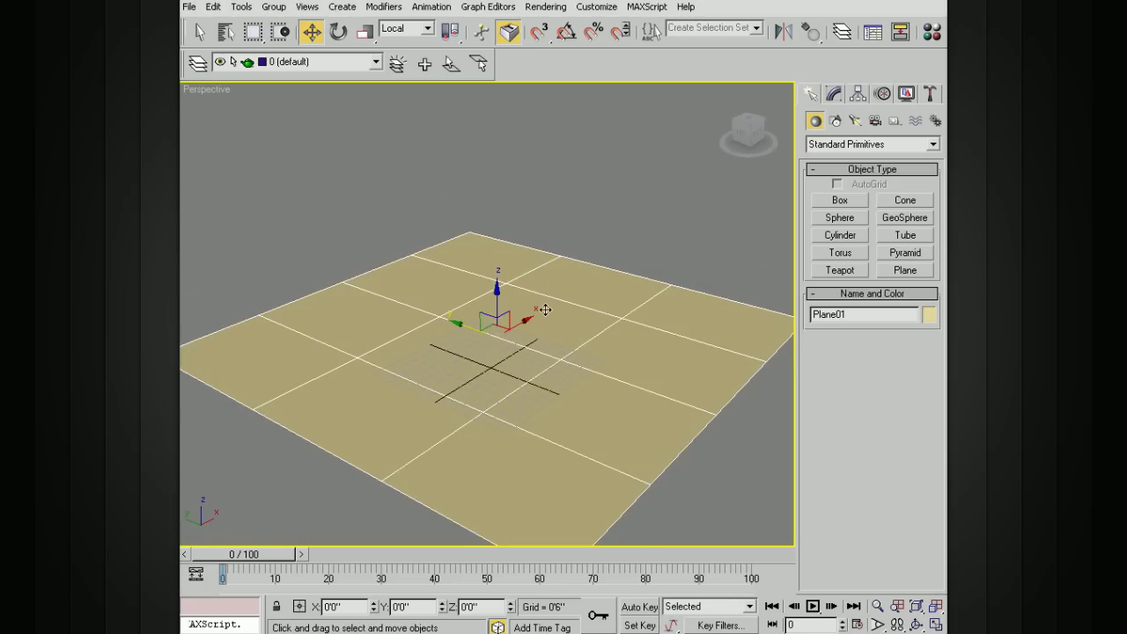
mouse_move(590, 350)
alt+middle_down()
mouse_move(631, 330)
mouse_move(614, 332)
mouse_move(672, 343)
alt+middle_up()
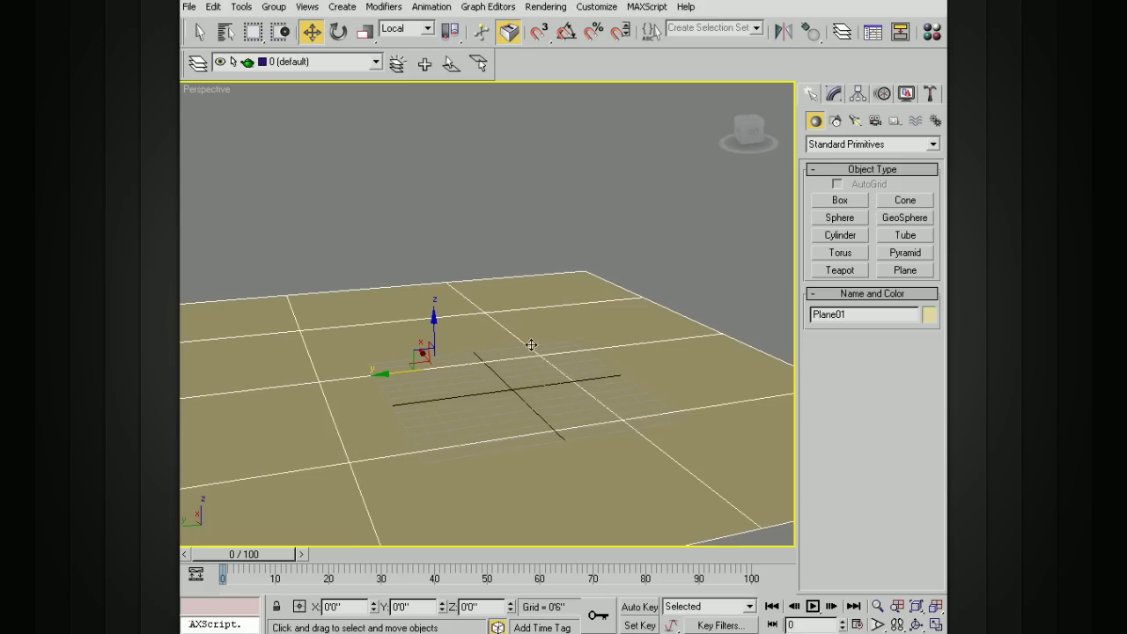
mouse_move(516, 313)
alt+middle_down()
mouse_move(531, 347)
mouse_move(589, 352)
mouse_move(631, 377)
alt+middle_up()
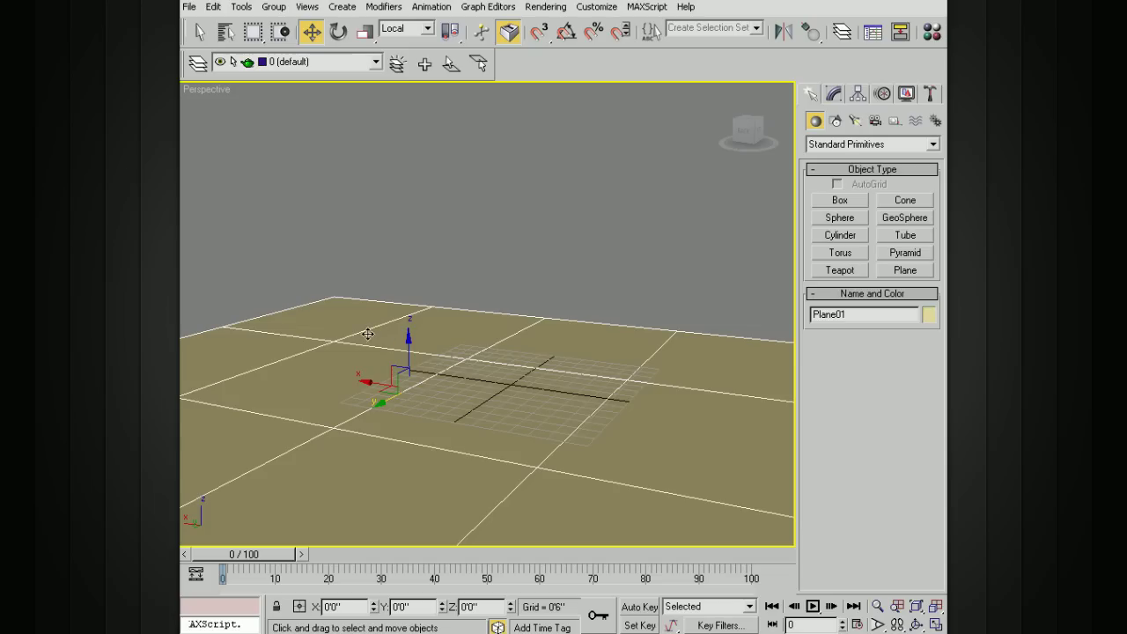
alt+middle_drag(493, 377, 550, 396)
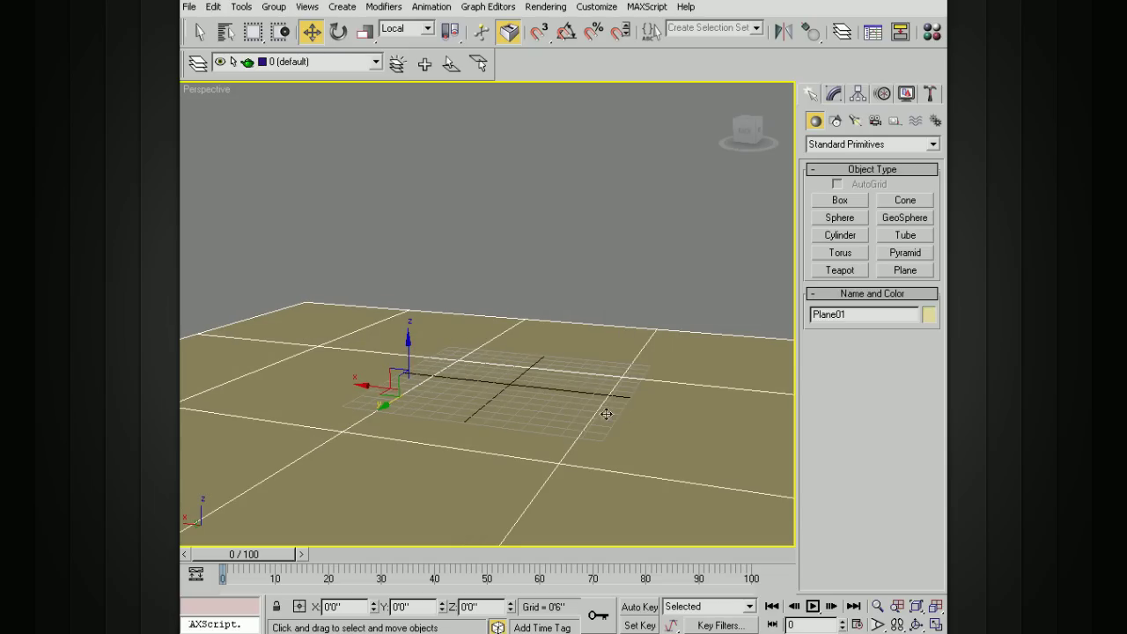
alt+middle_drag(606, 414, 489, 373)
alt+middle_drag(602, 398, 619, 403)
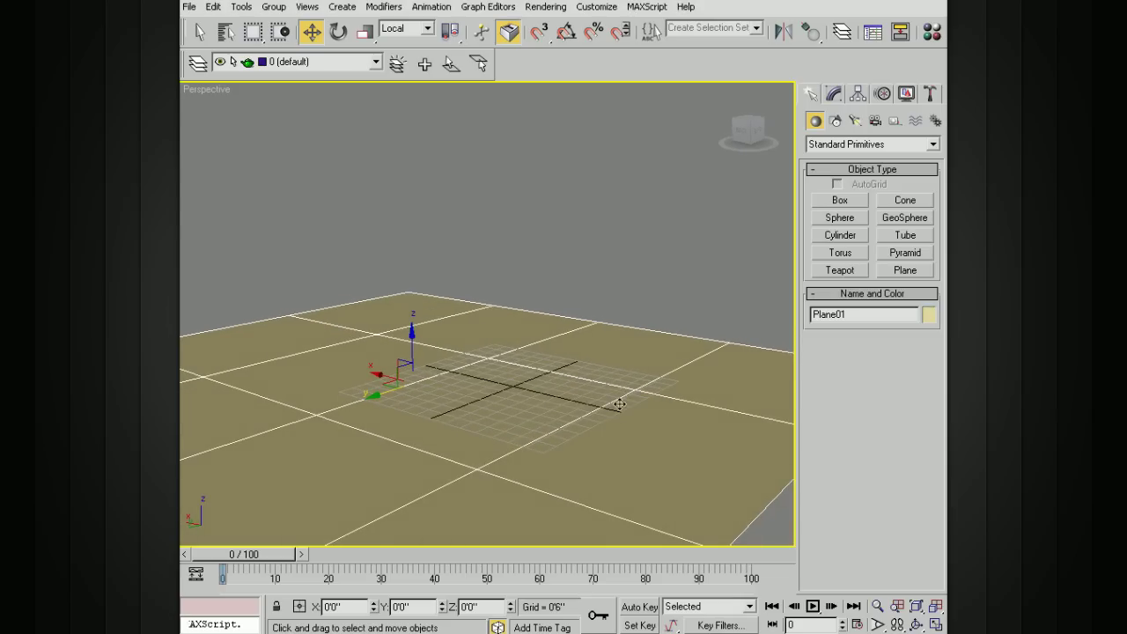
- Set Plane01's Length Segs to 4 in the Modify panel
click(835, 99)
alt+middle_drag(775, 349, 687, 344)
click(923, 372)
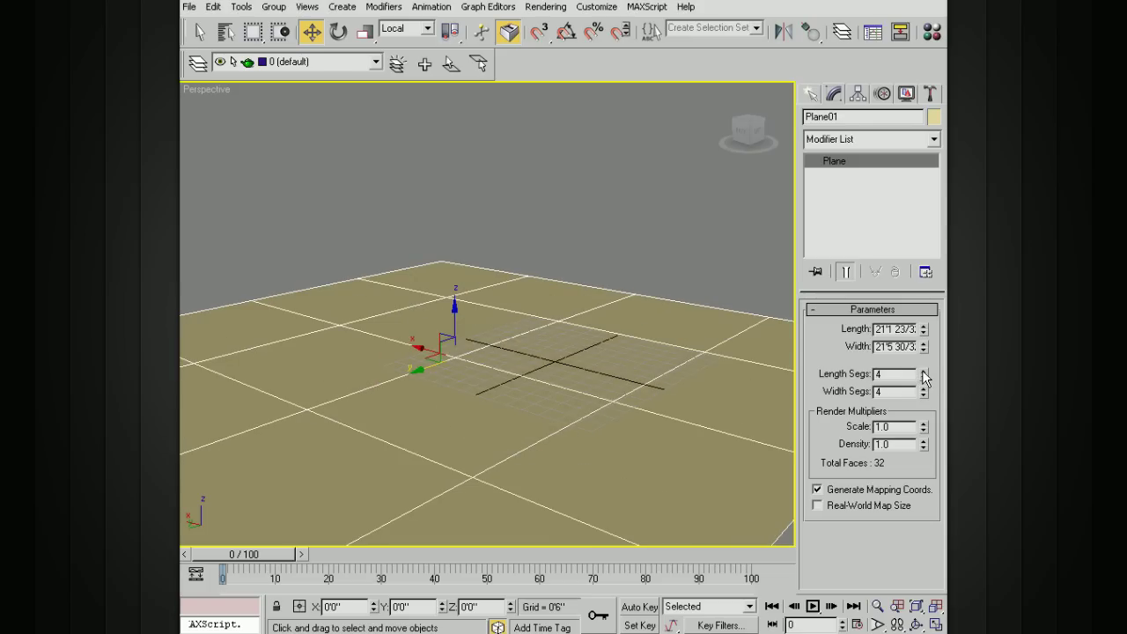
- Add a TurboSmooth modifier with Iterations set to 3
click(933, 139)
drag(935, 168, 937, 482)
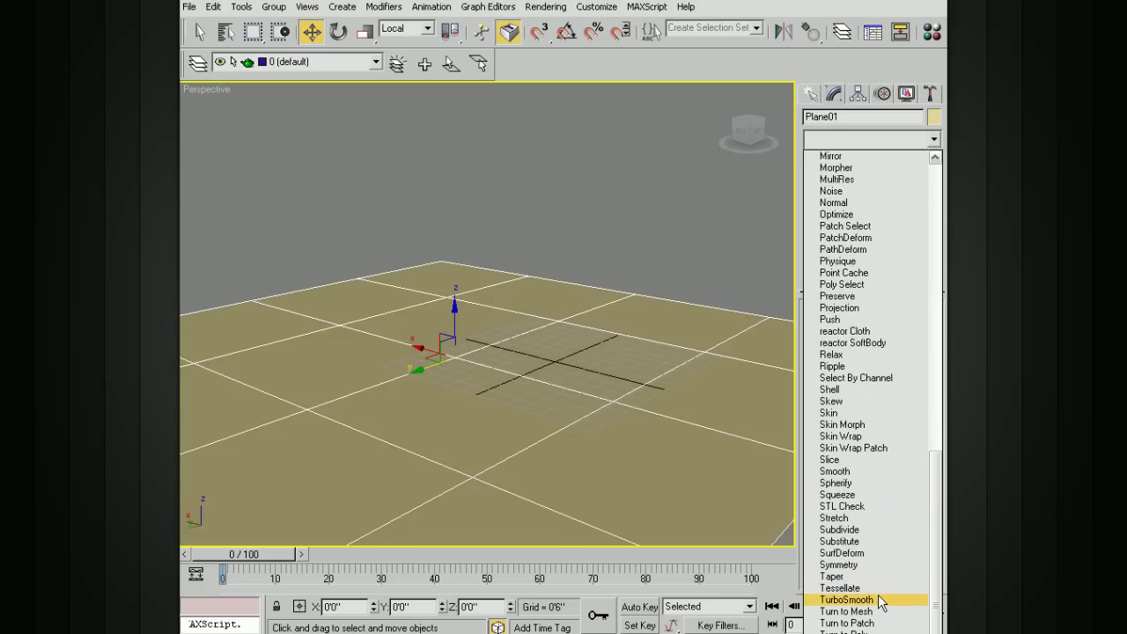
click(880, 600)
click(926, 333)
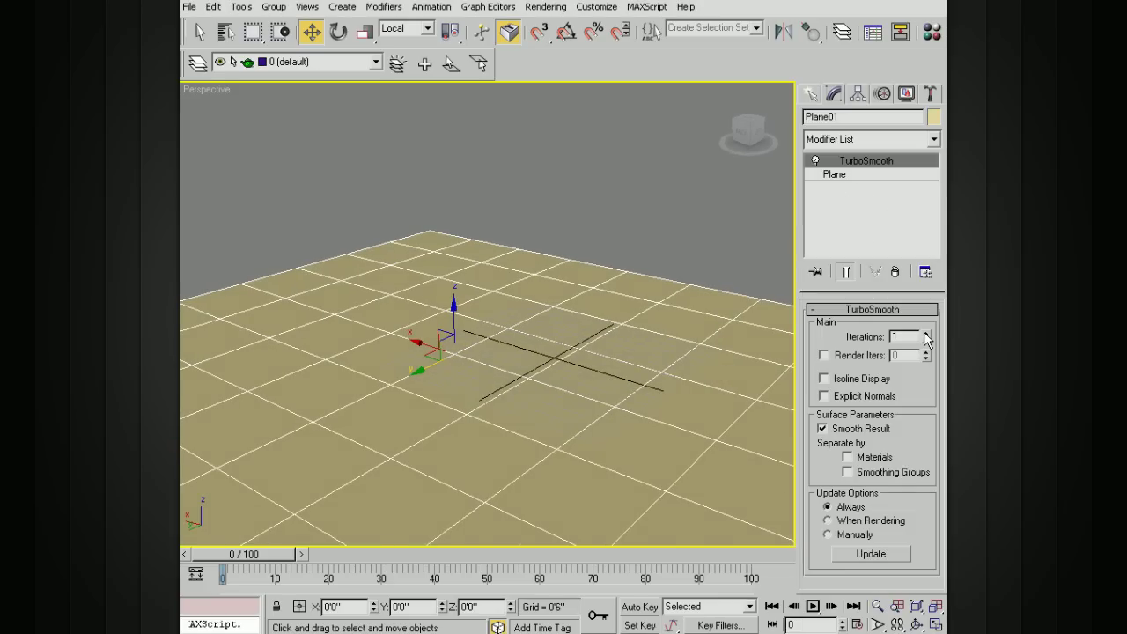
click(925, 333)
mouse_move(674, 394)
alt+middle_down()
mouse_move(629, 409)
mouse_move(564, 368)
mouse_move(580, 374)
mouse_move(596, 327)
mouse_move(589, 344)
alt+middle_up()
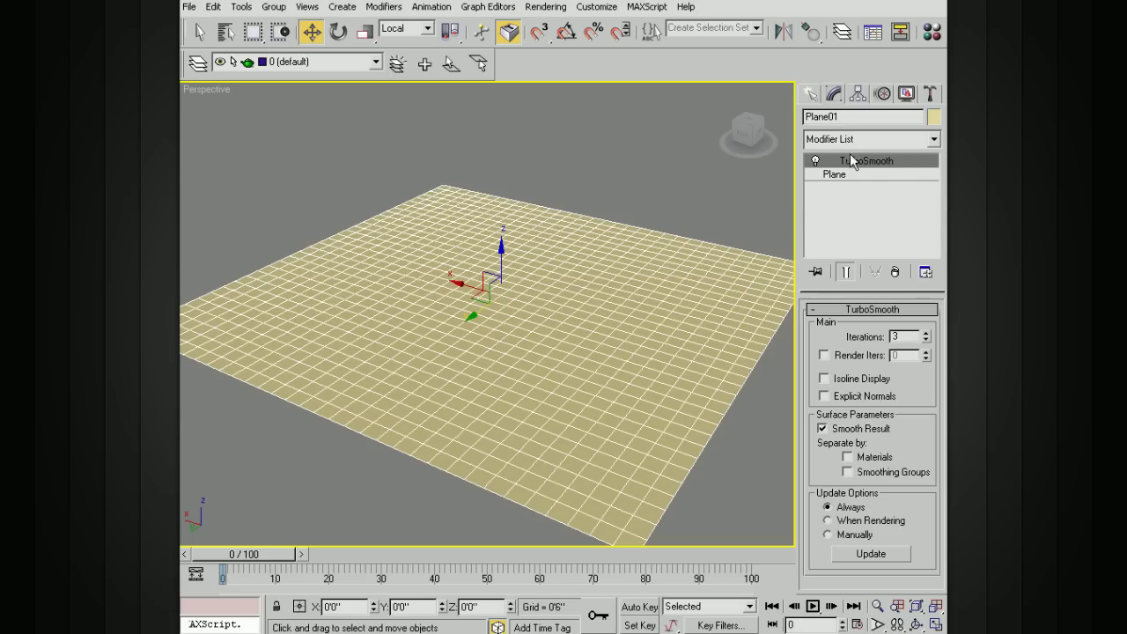
- Add a Noise modifier above TurboSmooth on Plane01, then pan, orbit and zoom
click(934, 140)
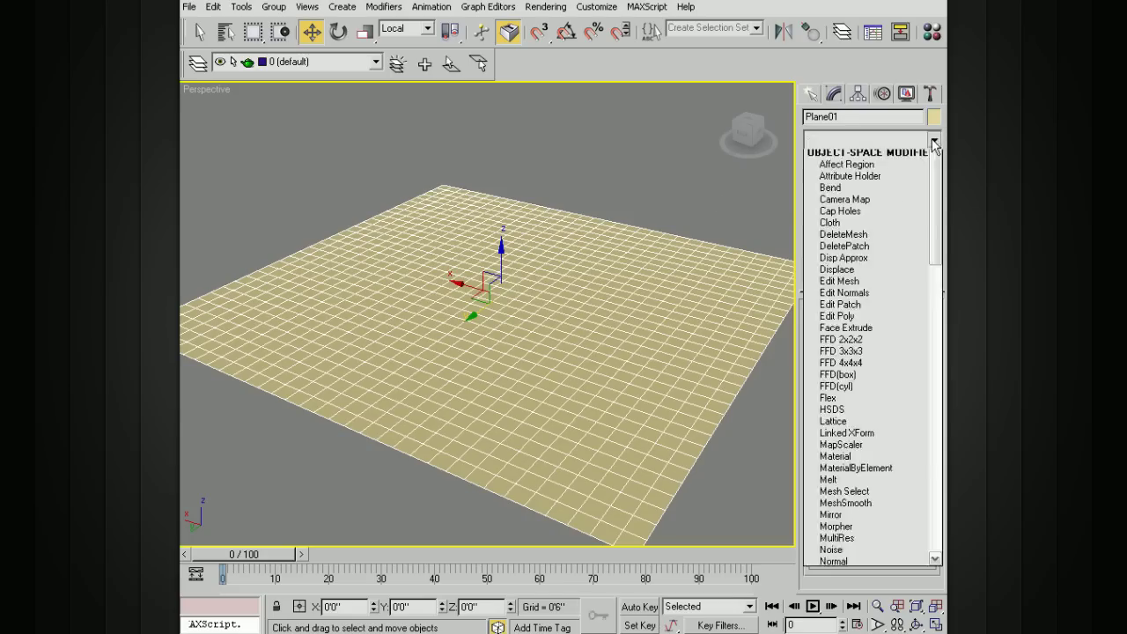
scroll(863, 352, down, 5)
scroll(867, 362, down, 2)
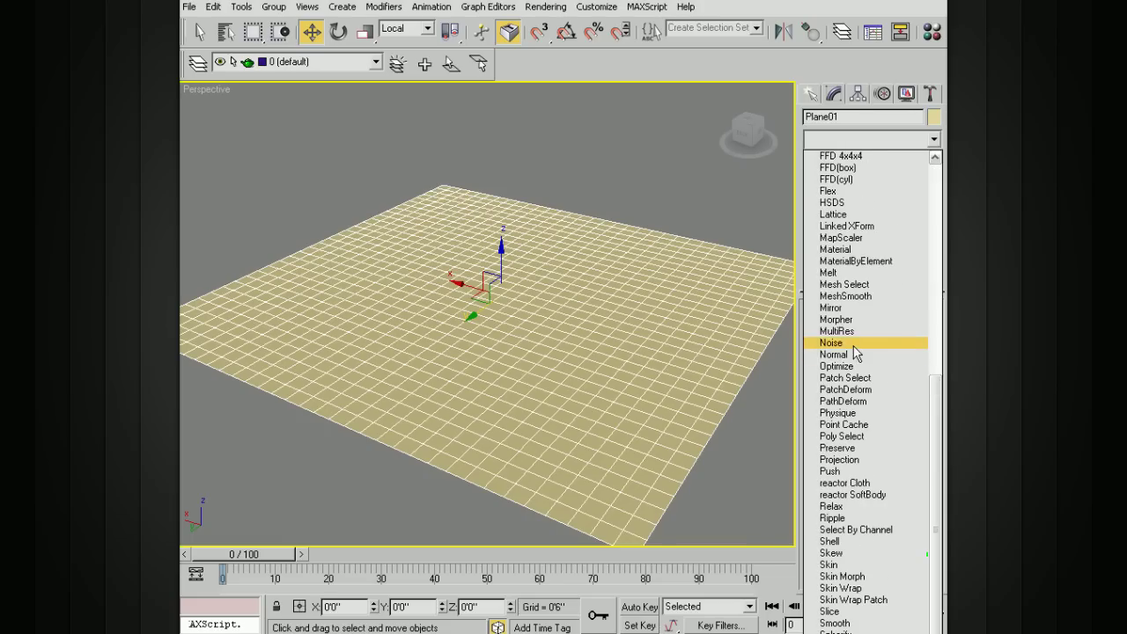
click(832, 343)
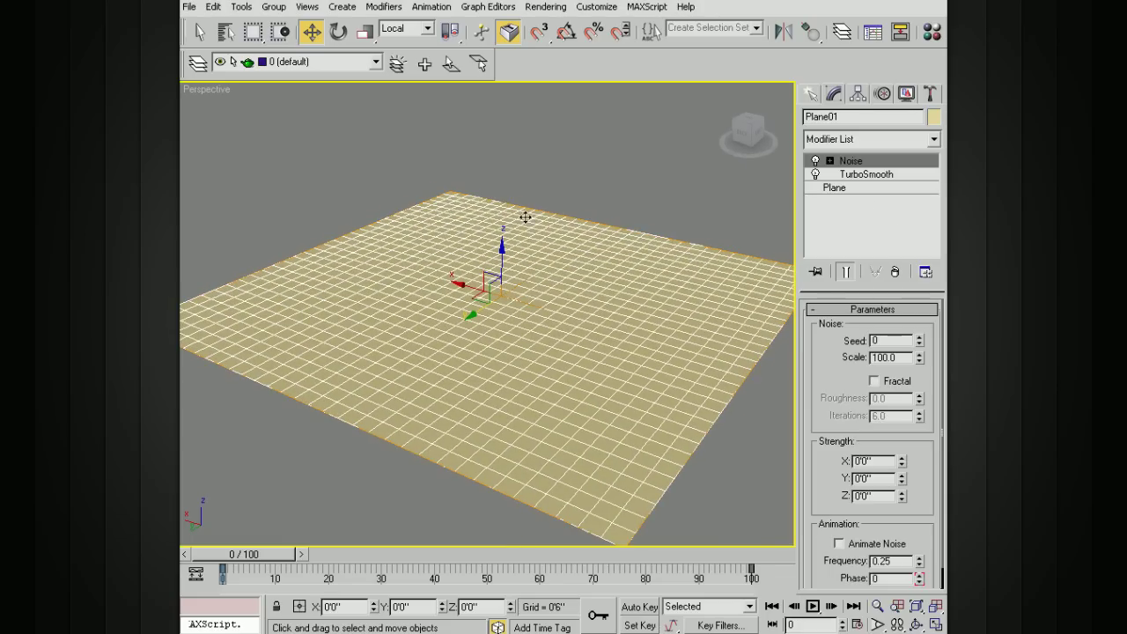
middle_drag(705, 382, 675, 340)
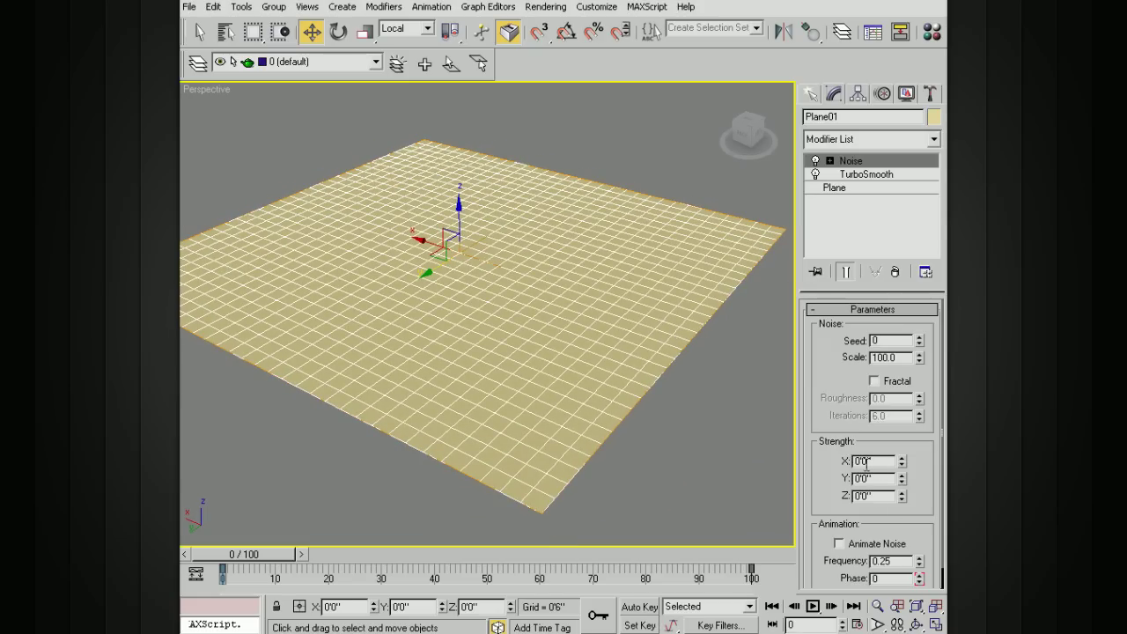
mouse_move(652, 388)
alt+middle_down()
mouse_move(631, 355)
mouse_move(623, 371)
mouse_move(558, 347)
mouse_move(477, 289)
alt+middle_up()
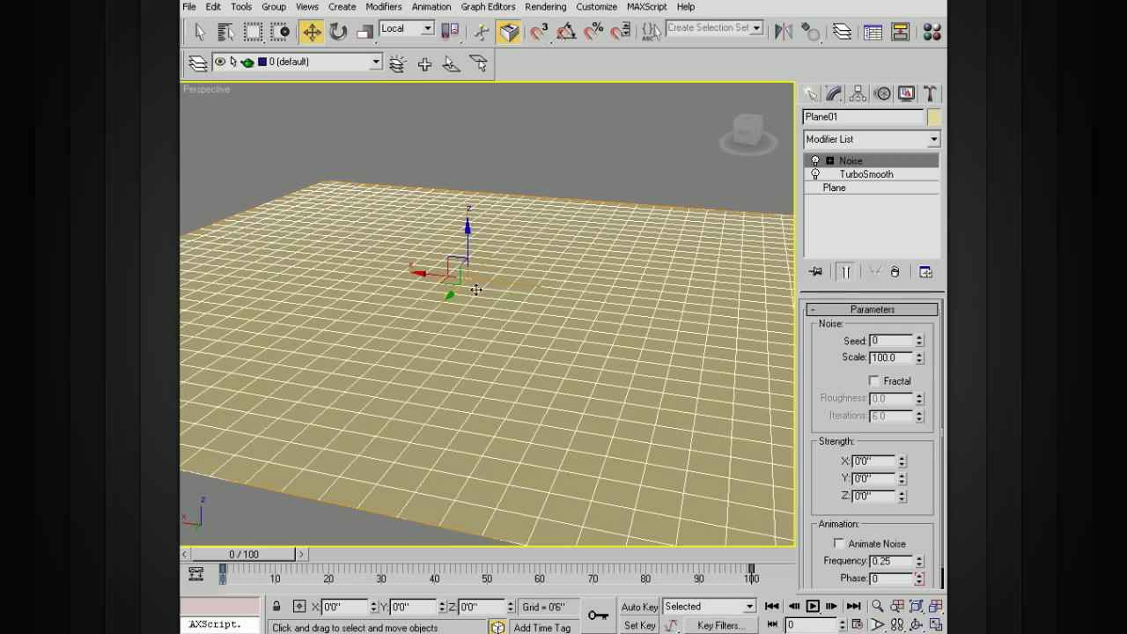
scroll(547, 335, down, 1)
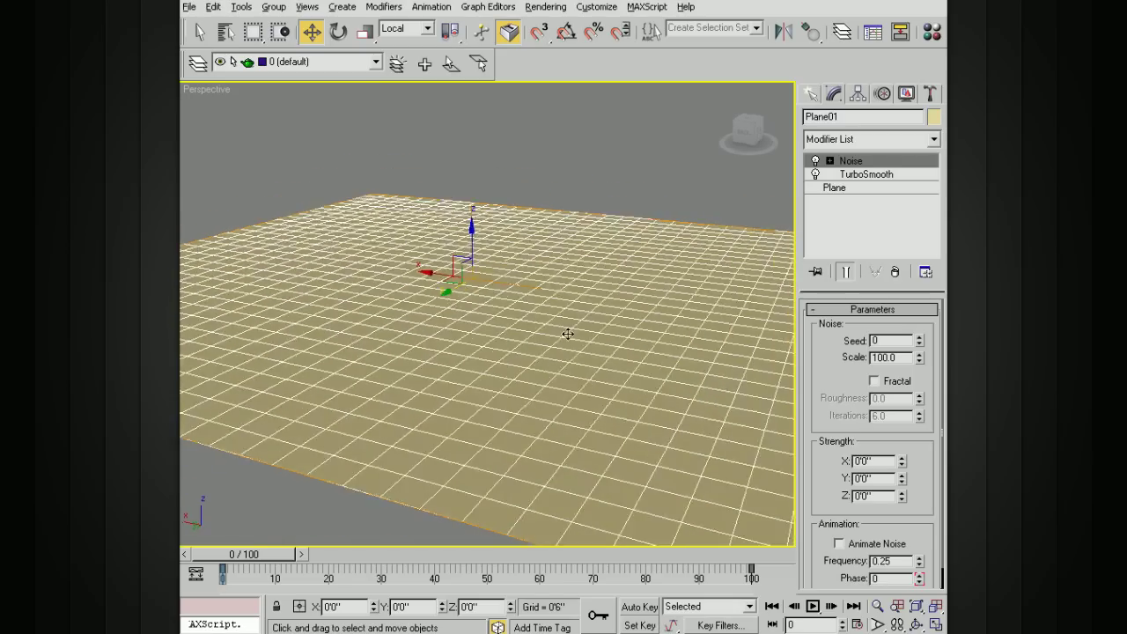
scroll(553, 331, down, 1)
- Raise Noise Strength Z to about 2'5", orbiting to check the rolling waves
alt+middle_drag(492, 249, 465, 242)
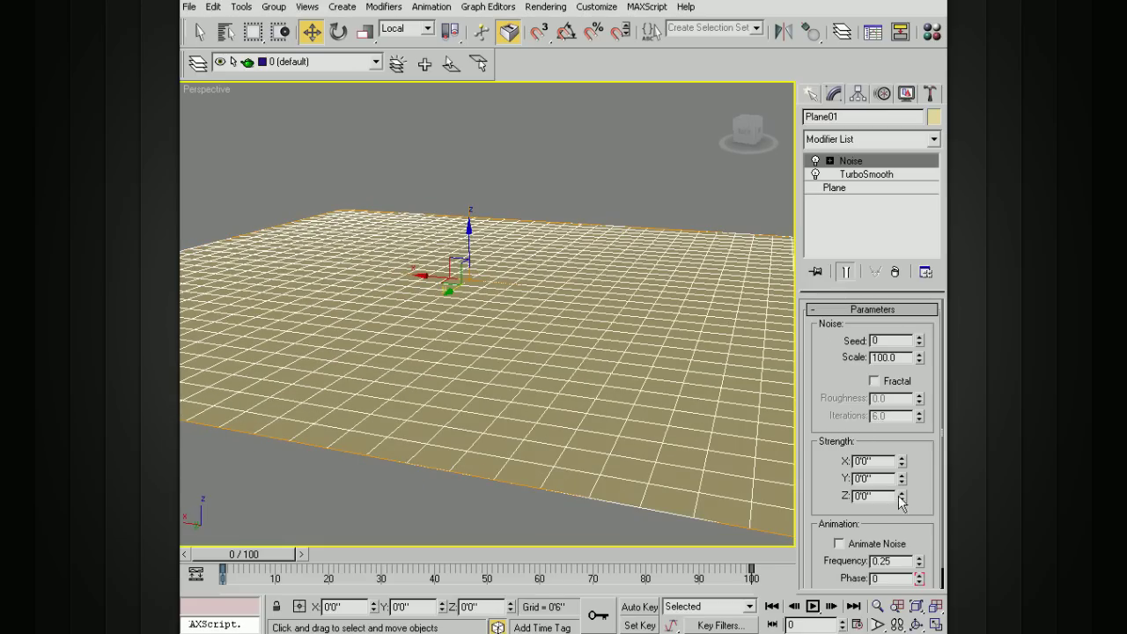
mouse_move(901, 498)
mouse_down()
mouse_move(894, 440)
mouse_move(901, 490)
mouse_move(901, 458)
mouse_up()
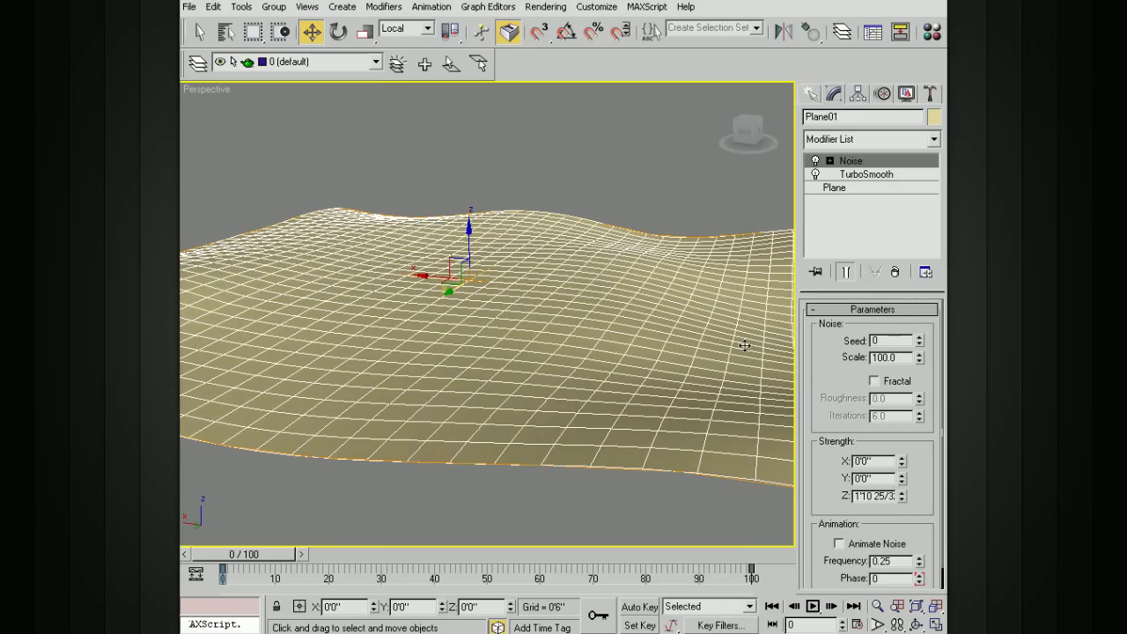
alt+middle_drag(688, 295, 656, 273)
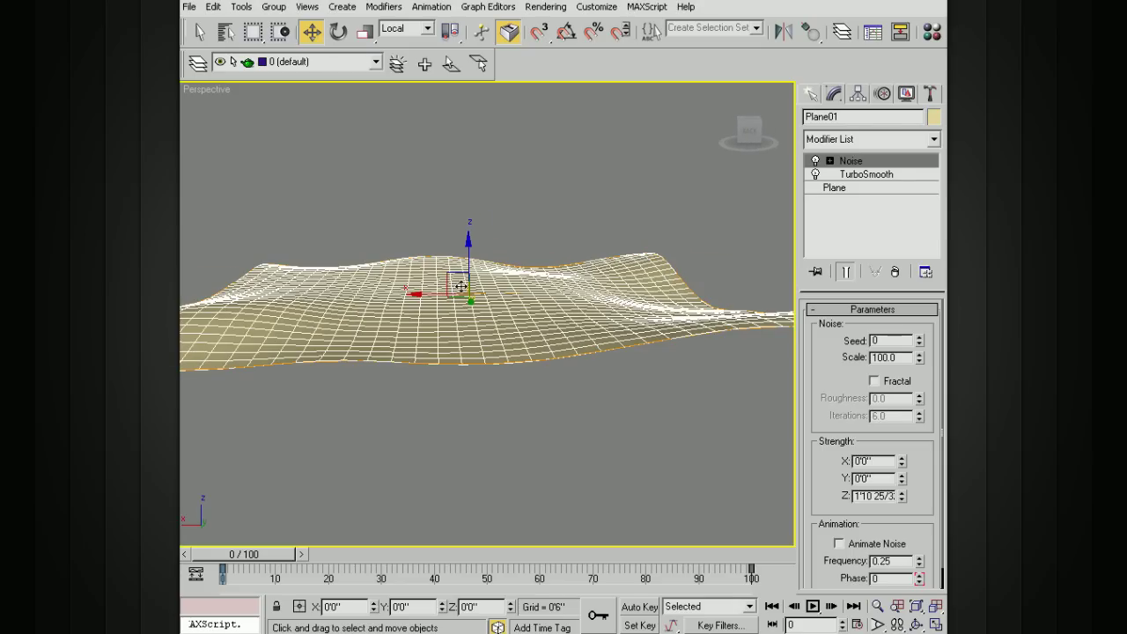
mouse_move(461, 286)
alt+middle_down()
mouse_move(372, 305)
mouse_move(498, 302)
mouse_move(479, 340)
mouse_move(360, 318)
mouse_move(501, 314)
mouse_move(611, 332)
mouse_move(622, 323)
alt+middle_up()
drag(901, 495, 900, 474)
mouse_move(541, 402)
alt+middle_down()
mouse_move(684, 395)
mouse_move(563, 398)
mouse_move(596, 376)
mouse_move(603, 406)
alt+middle_up()
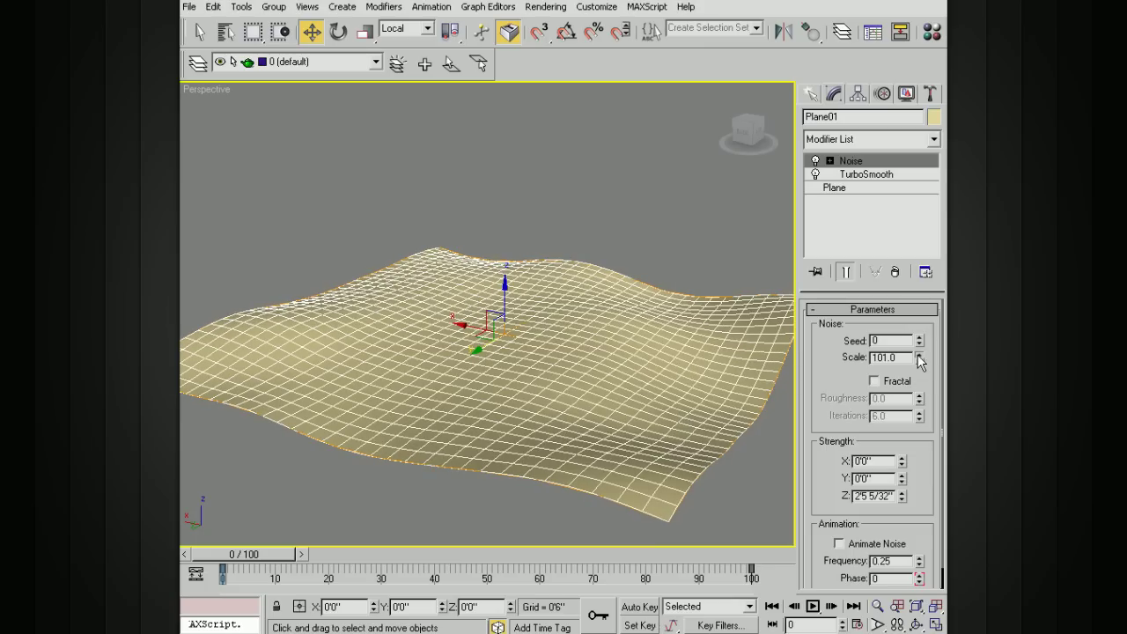
- Cut the Noise scale to 28.6 and lower Strength Z to about 1'3"
drag(920, 361, 917, 395)
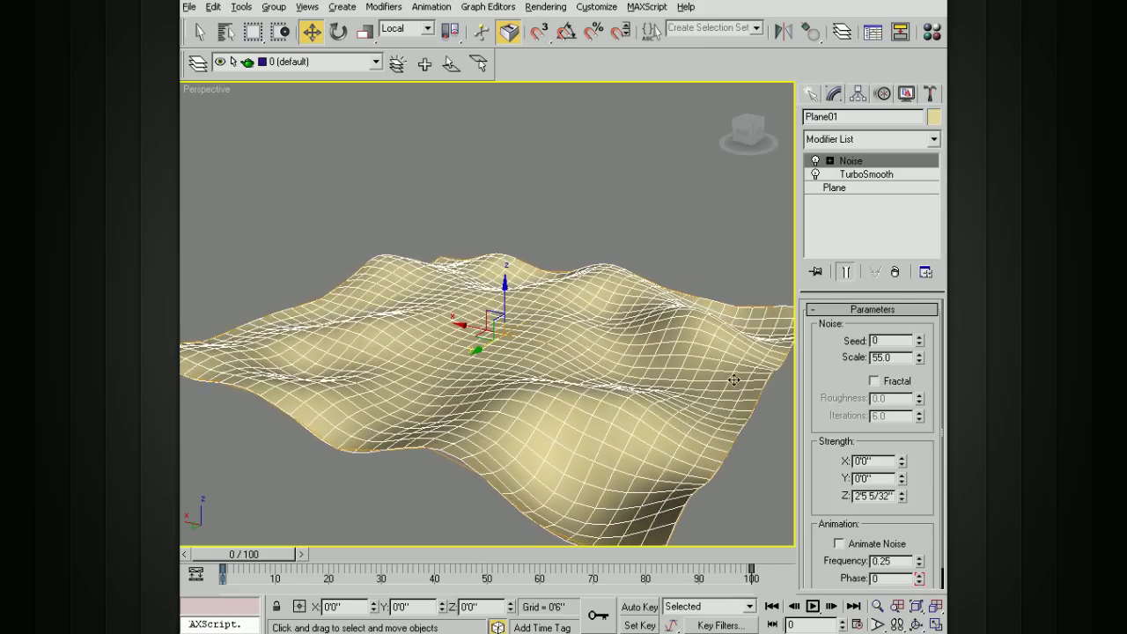
mouse_move(652, 406)
alt+middle_down()
mouse_move(649, 348)
mouse_move(544, 362)
mouse_move(604, 353)
mouse_move(643, 368)
alt+middle_up()
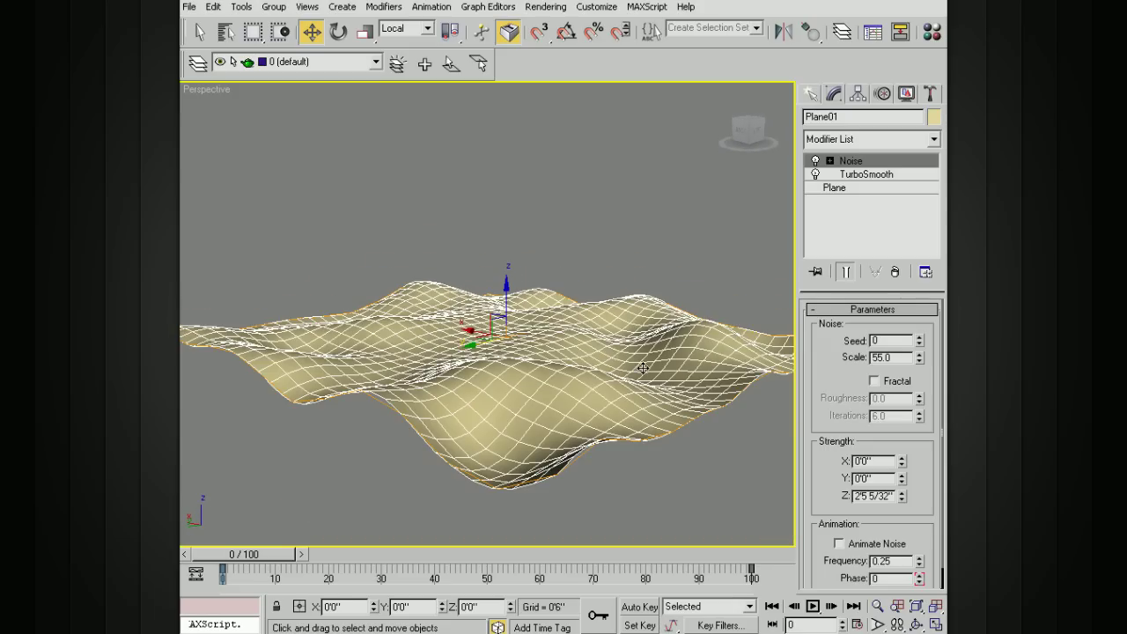
mouse_move(903, 498)
mouse_down()
mouse_move(898, 539)
mouse_move(900, 495)
mouse_up()
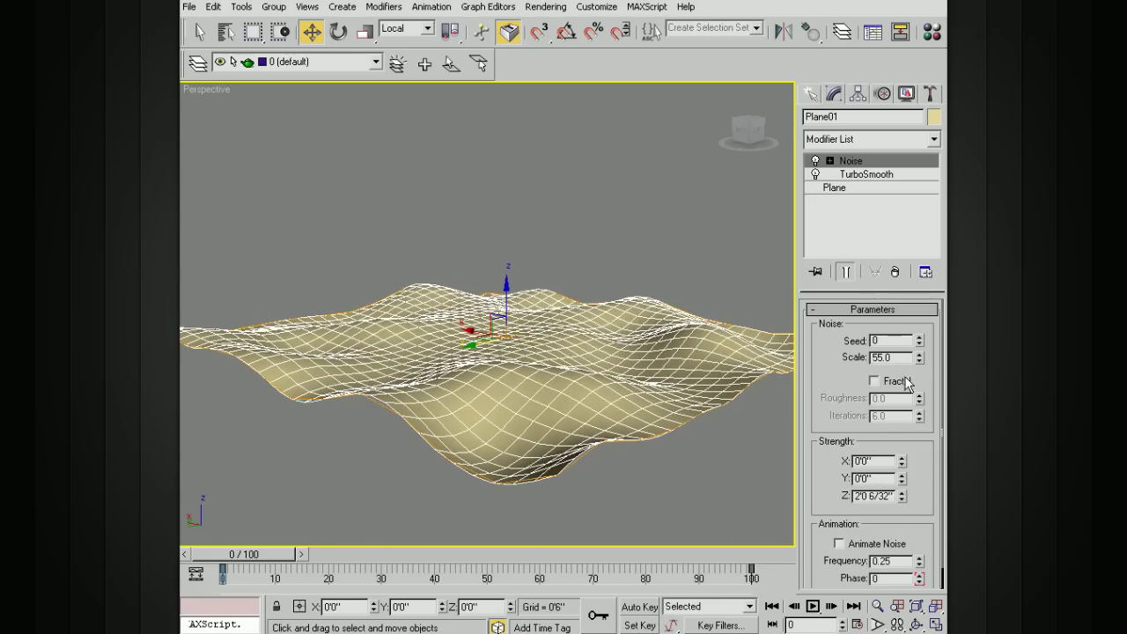
drag(918, 356, 919, 396)
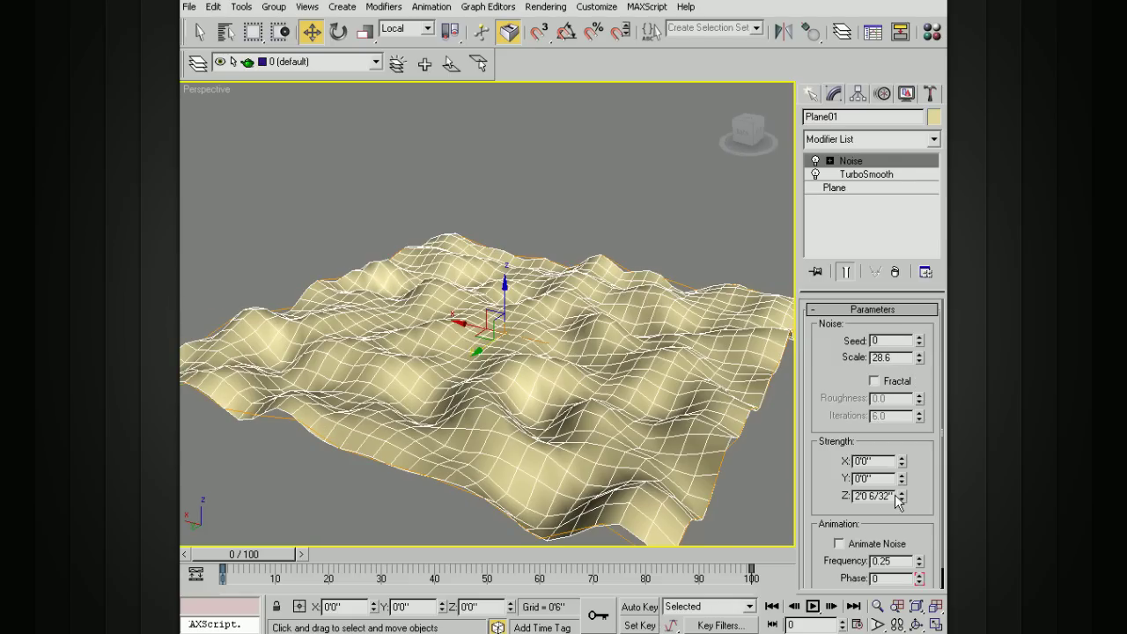
drag(899, 499, 899, 519)
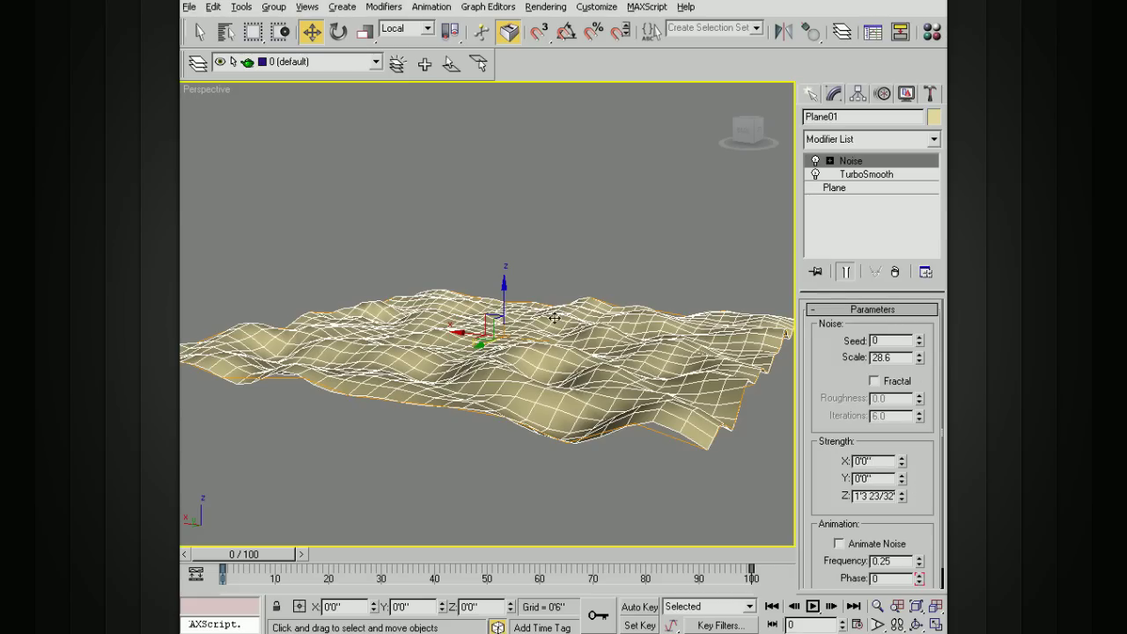
- Raise Noise Strength Y to about 0'6 30/32" and X to about 0'11 12/32"
scroll(555, 317, up, 2)
scroll(594, 338, up, 3)
scroll(596, 395, up, 1)
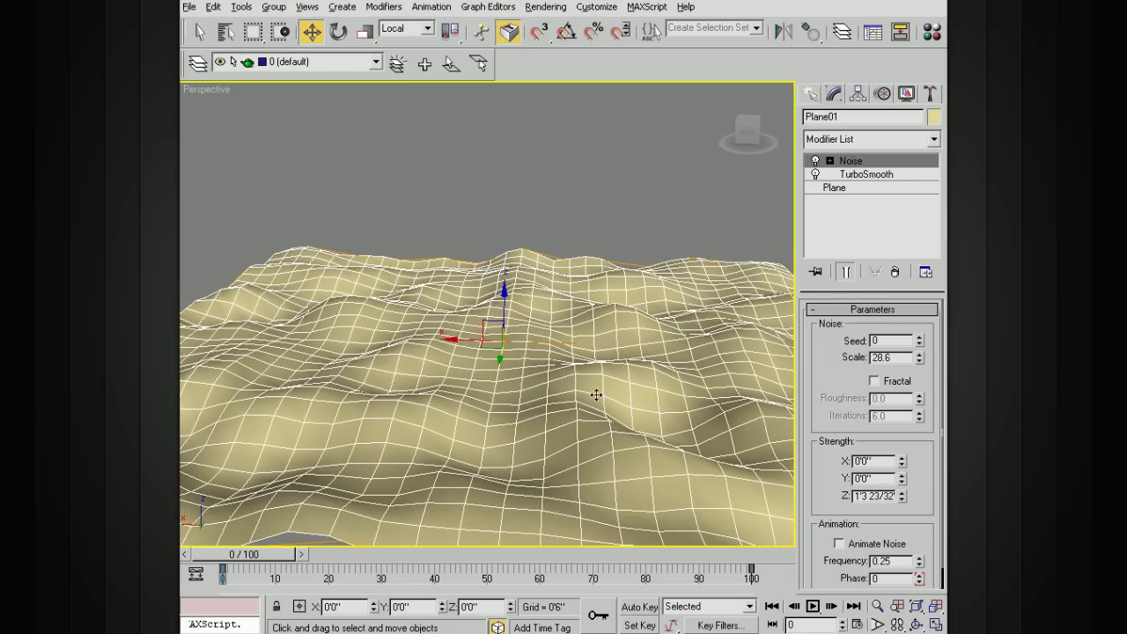
alt+middle_drag(597, 395, 446, 394)
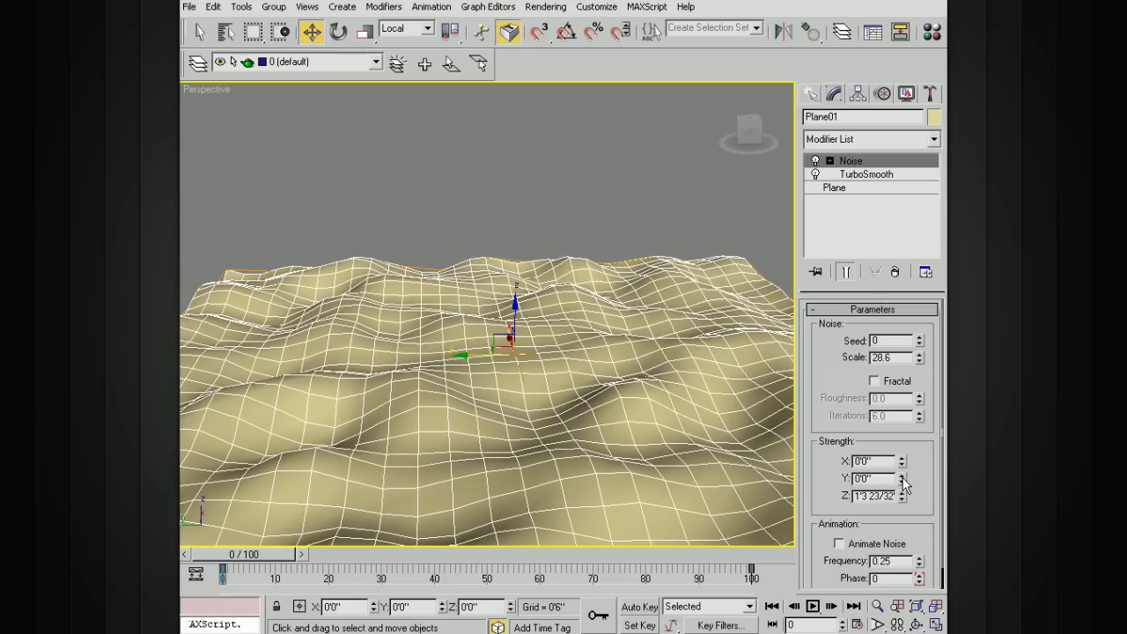
mouse_move(902, 480)
mouse_down()
mouse_move(927, 480)
mouse_move(880, 428)
mouse_up()
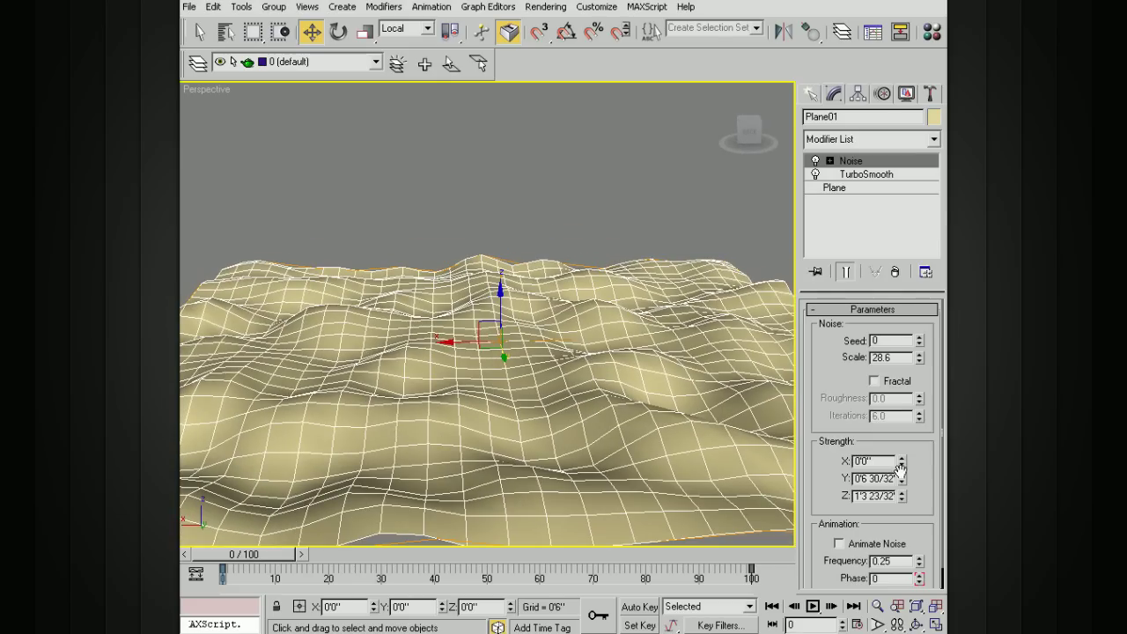
drag(900, 467, 896, 421)
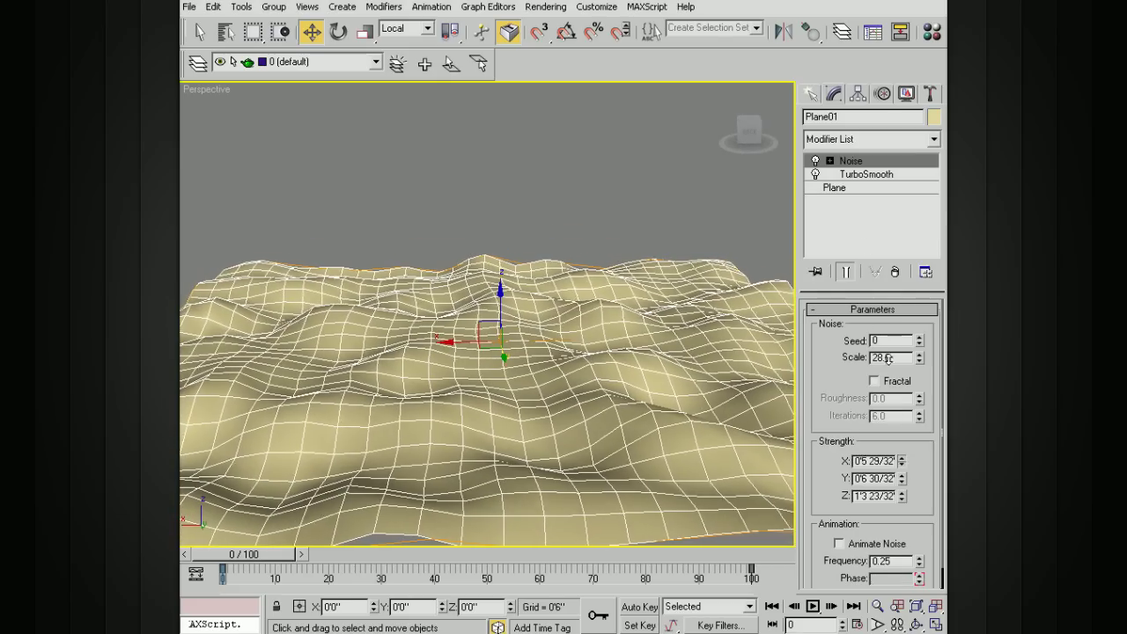
drag(902, 461, 902, 422)
alt+middle_drag(546, 370, 498, 353)
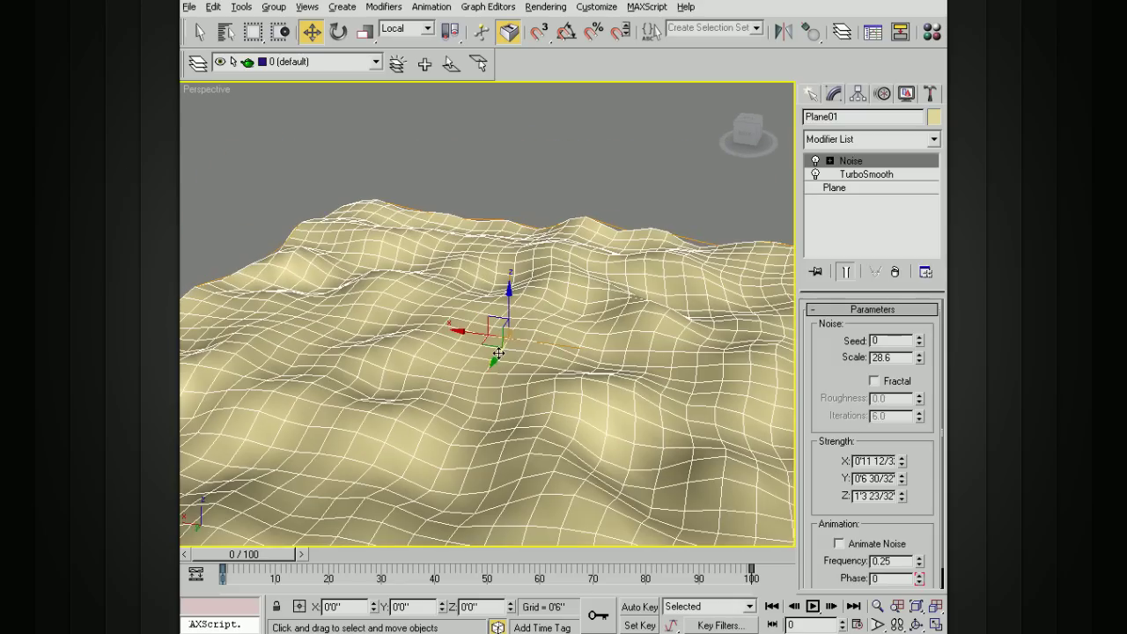
scroll(617, 371, down, 1)
scroll(627, 372, down, 3)
scroll(624, 373, down, 1)
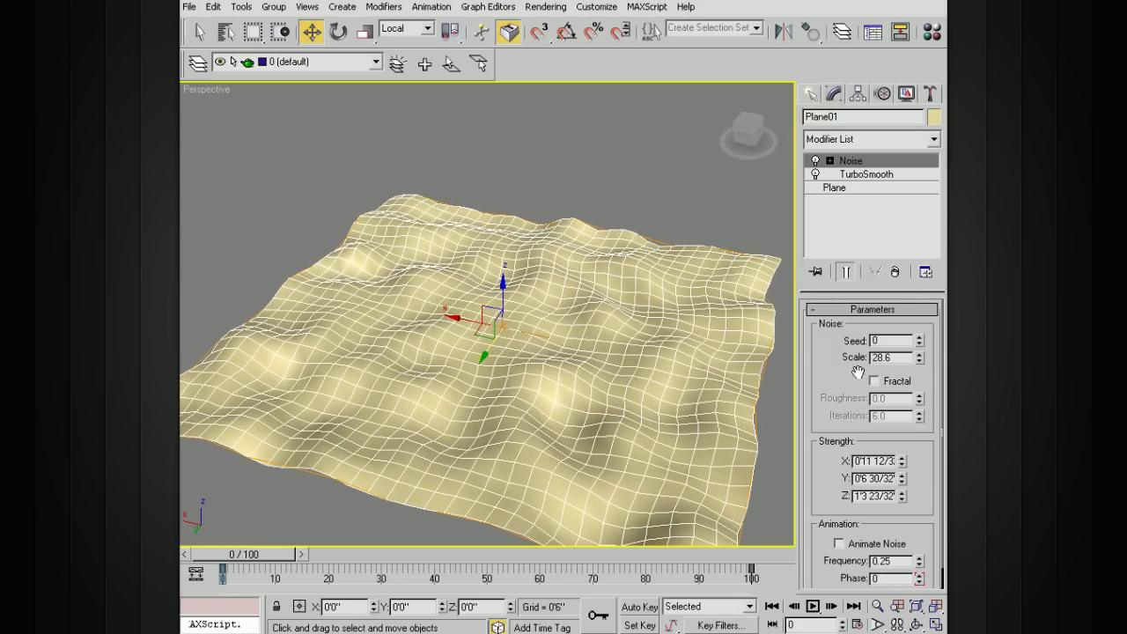
- Set Noise scale to 25.045, try Fractal roughness, then switch Fractal back off
mouse_move(918, 360)
mouse_down()
mouse_move(921, 268)
mouse_move(918, 378)
mouse_up()
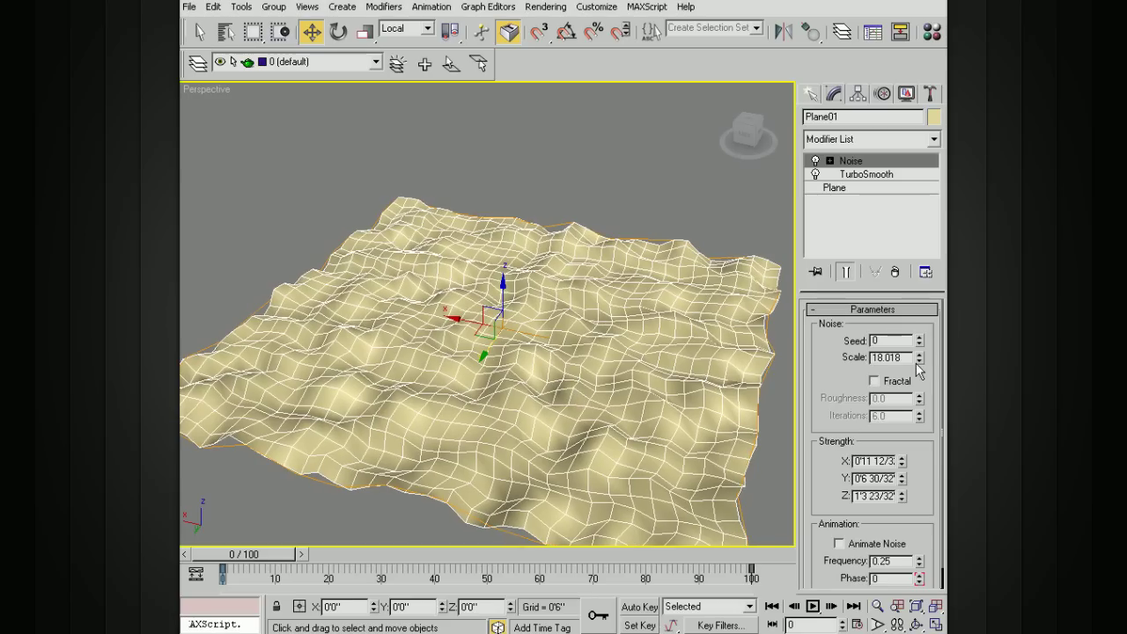
drag(918, 362, 919, 326)
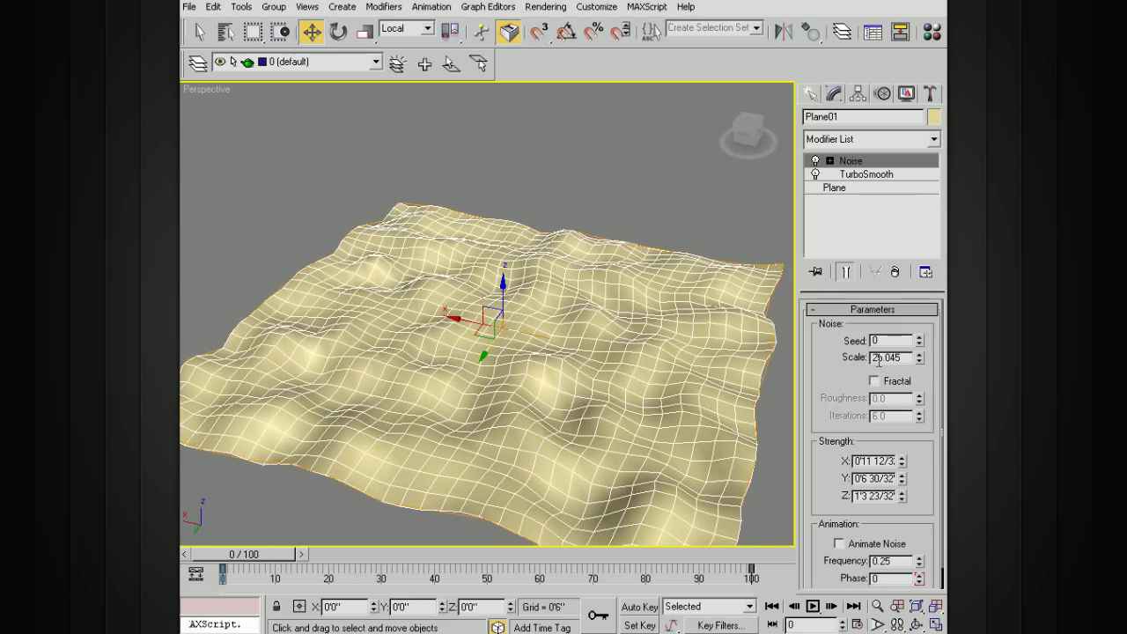
click(875, 380)
alt+middle_drag(687, 406, 695, 378)
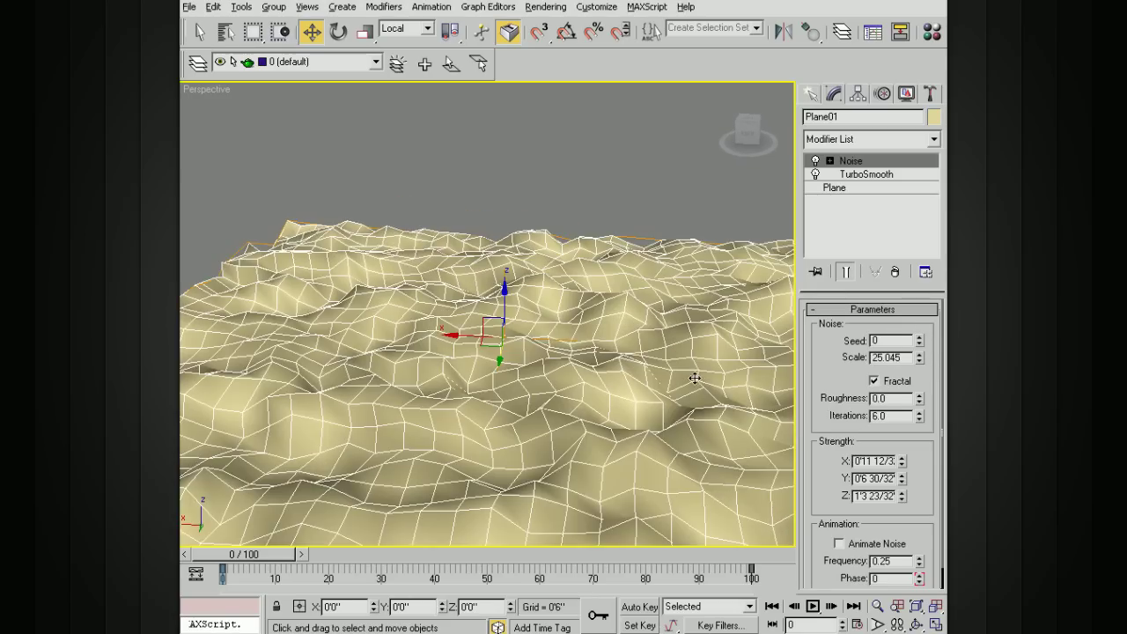
drag(921, 398, 919, 361)
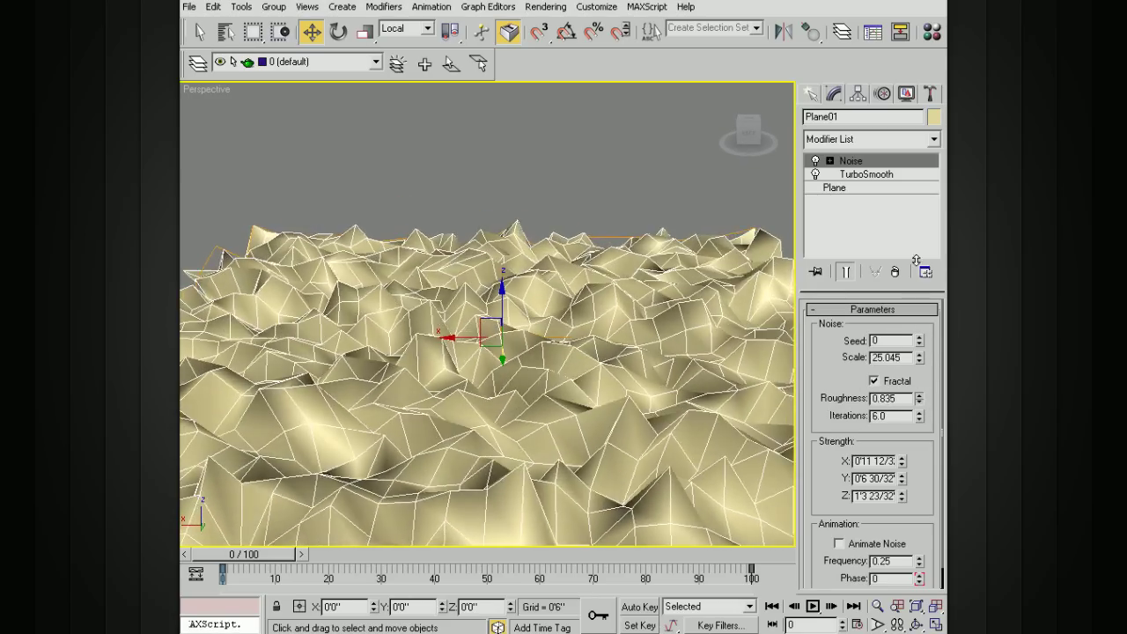
drag(916, 260, 920, 422)
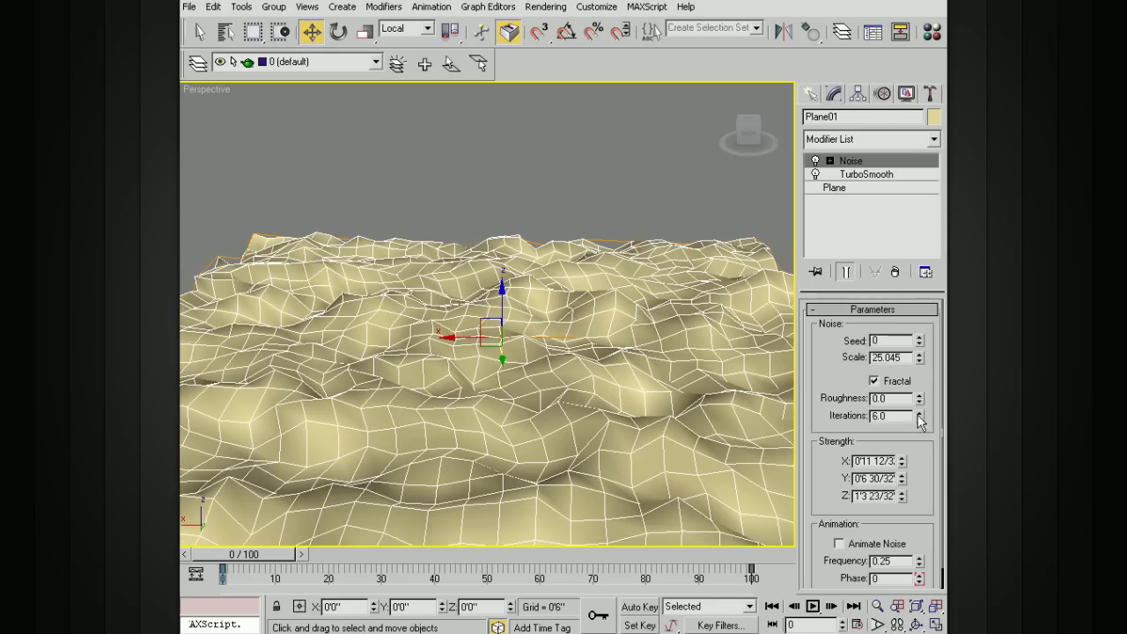
click(876, 383)
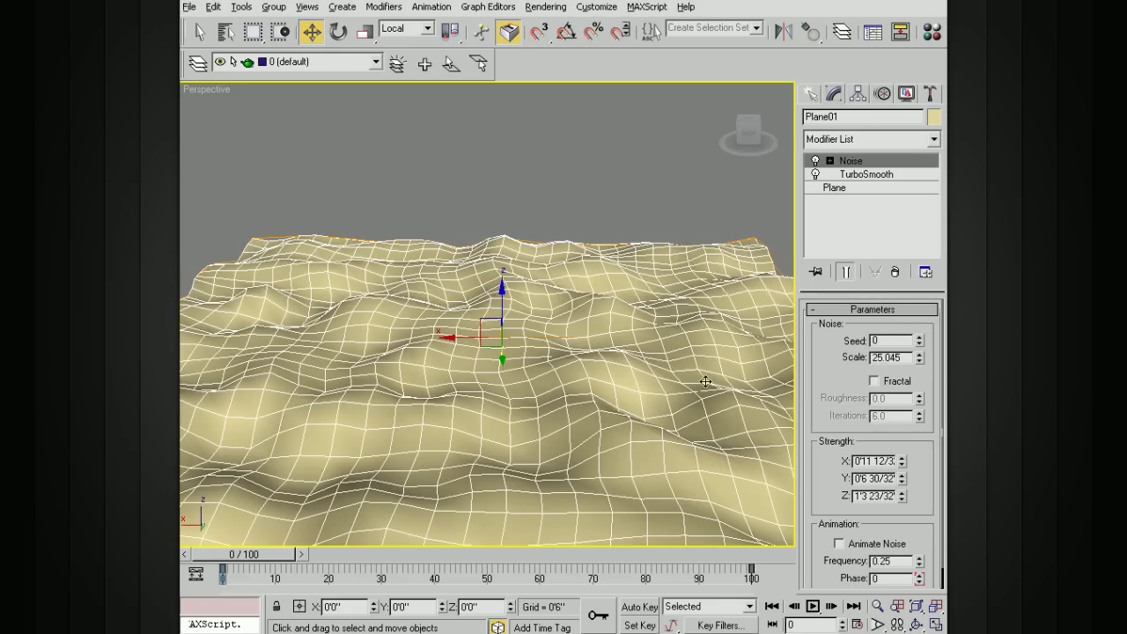
mouse_move(705, 381)
alt+middle_down()
mouse_move(656, 388)
mouse_move(847, 379)
alt+middle_up()
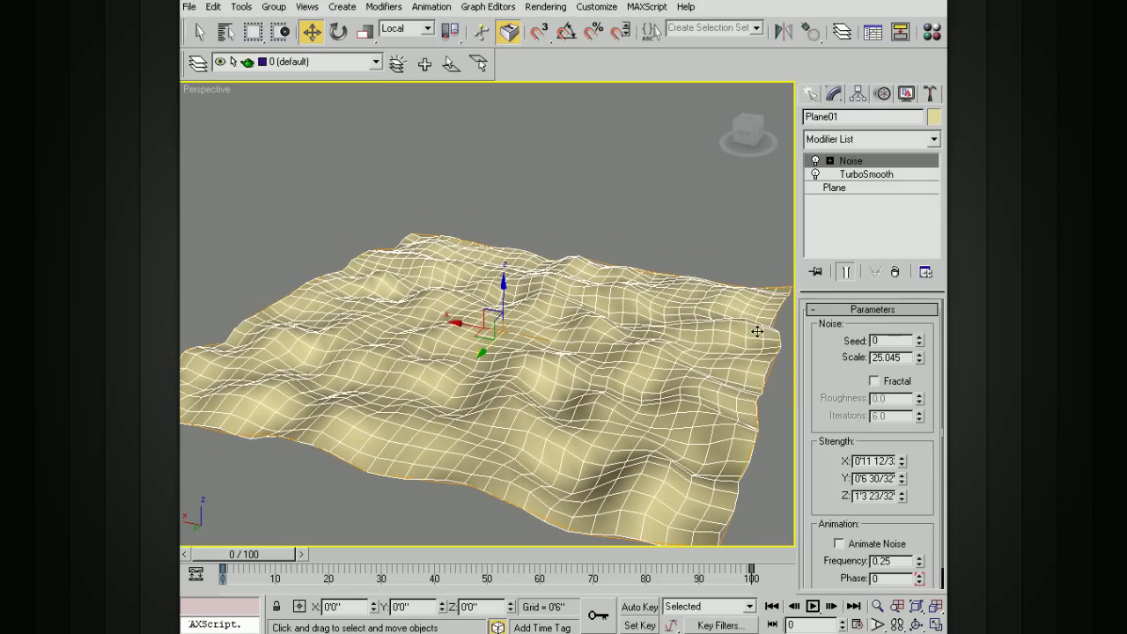
- Cycle the Noise seed up to 6 to compare patterns, then return it to 0
click(919, 337)
click(919, 339)
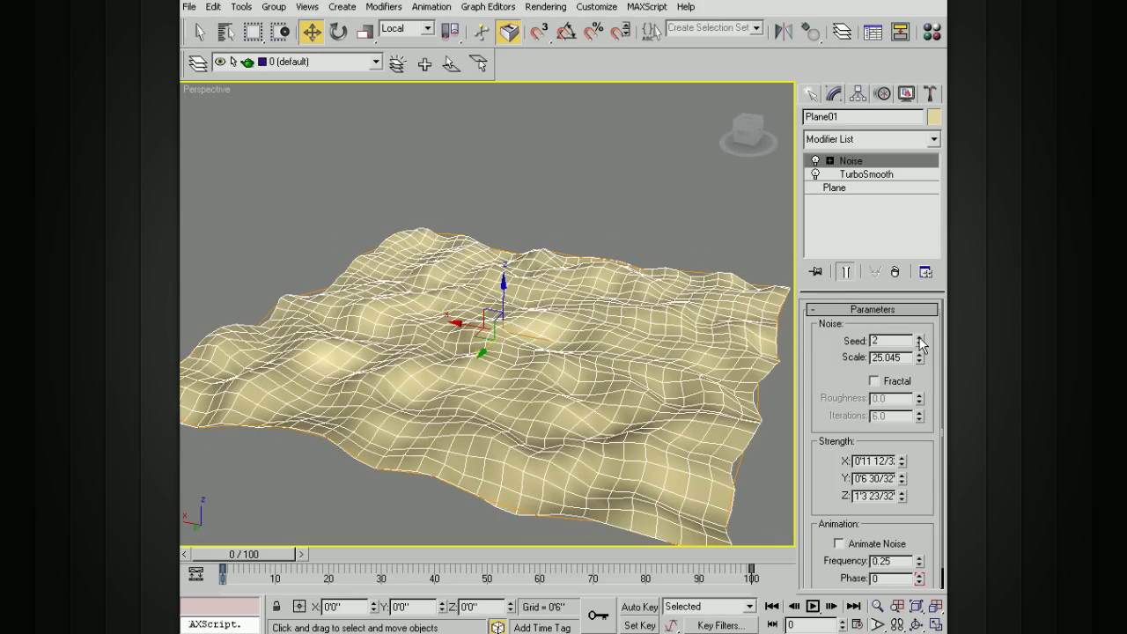
click(920, 338)
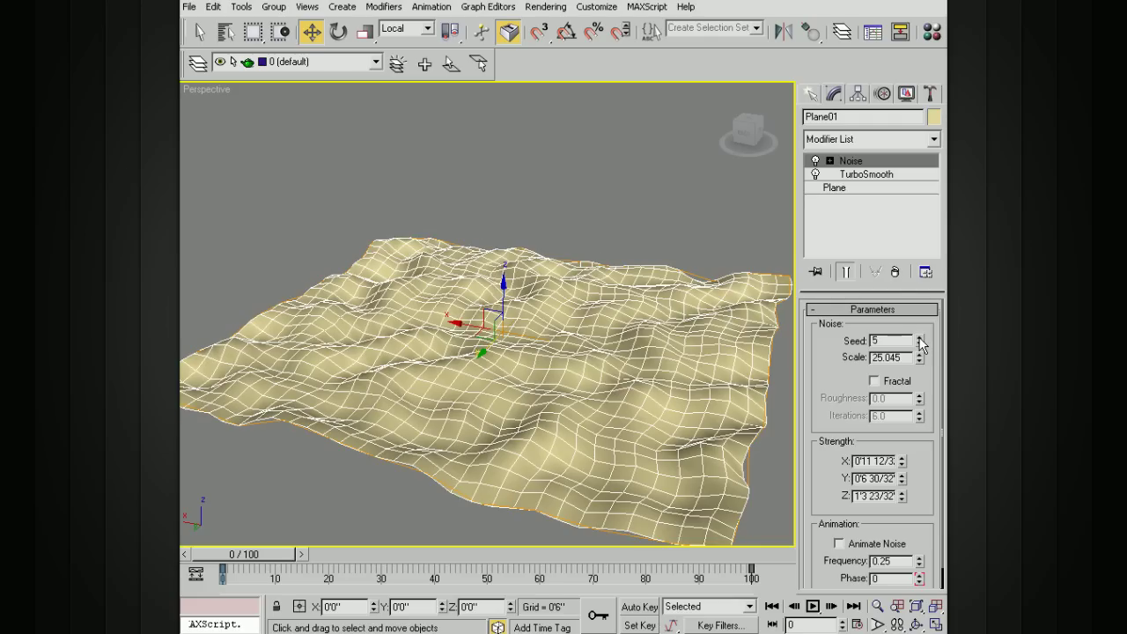
click(920, 338)
click(919, 346)
click(920, 345)
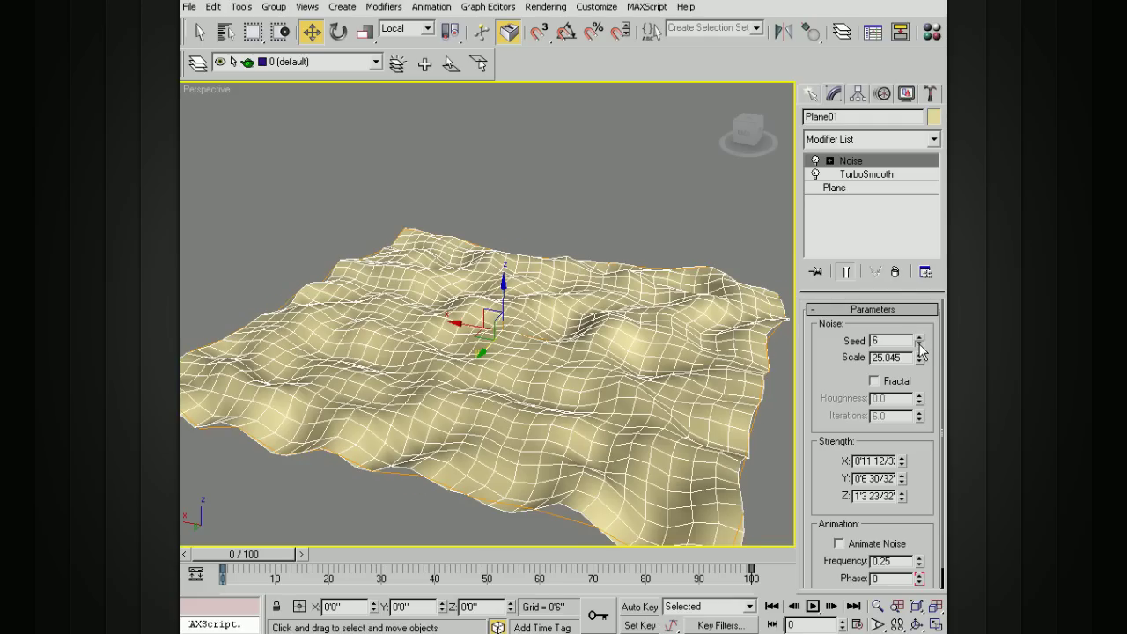
click(920, 346)
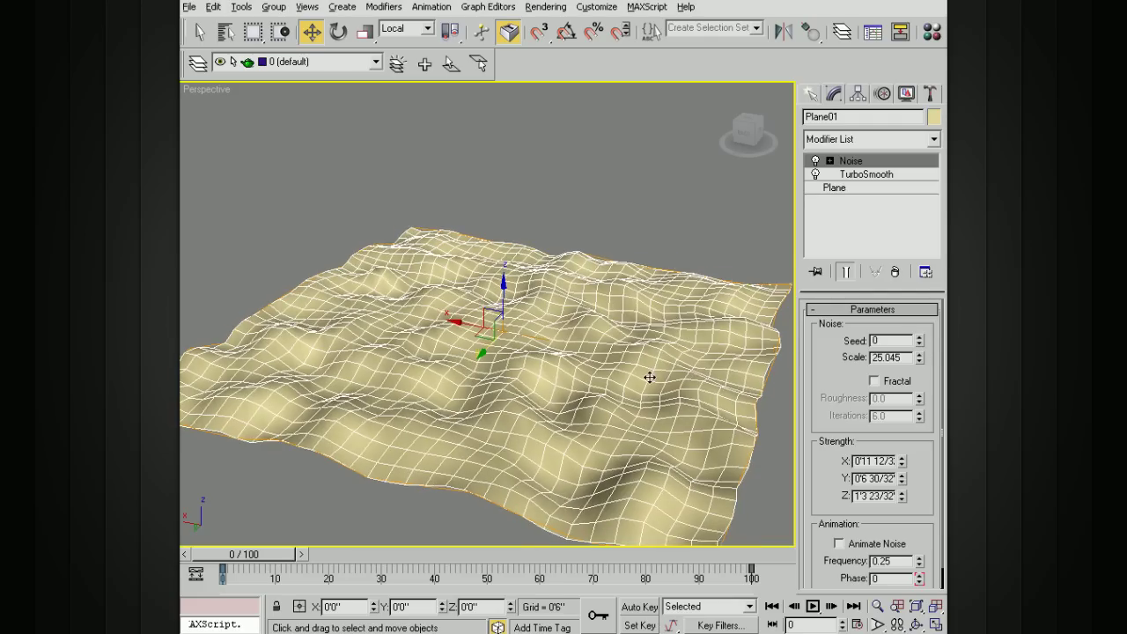
- Toggle the Noise modifier off and on and enable Animate Noise
drag(827, 390, 827, 370)
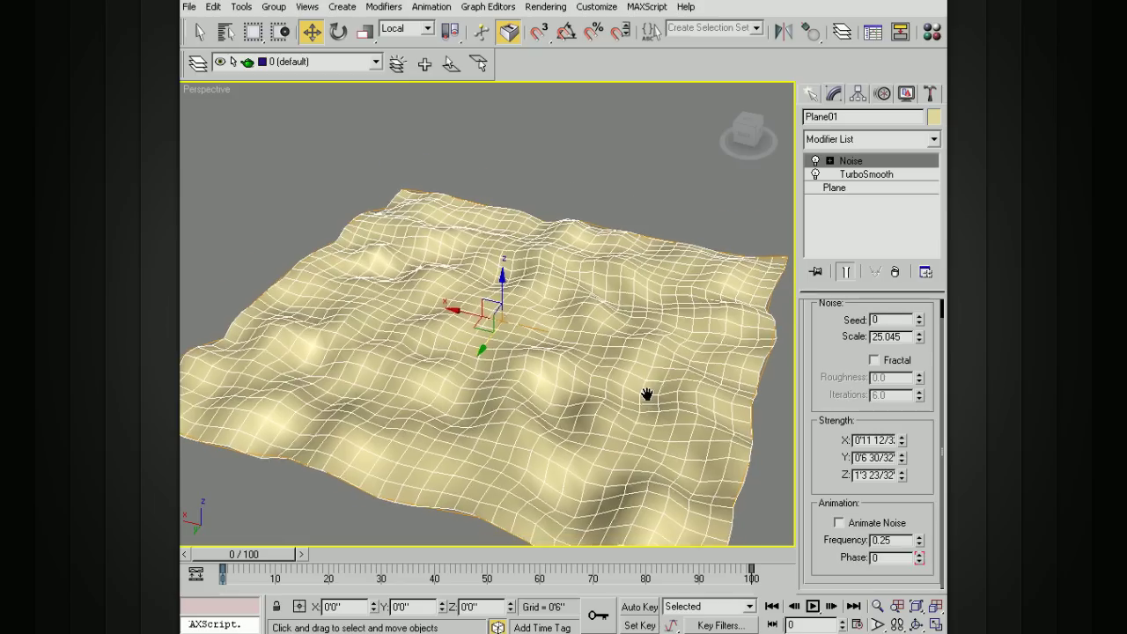
alt+middle_drag(649, 396, 592, 335)
alt+middle_drag(663, 374, 620, 296)
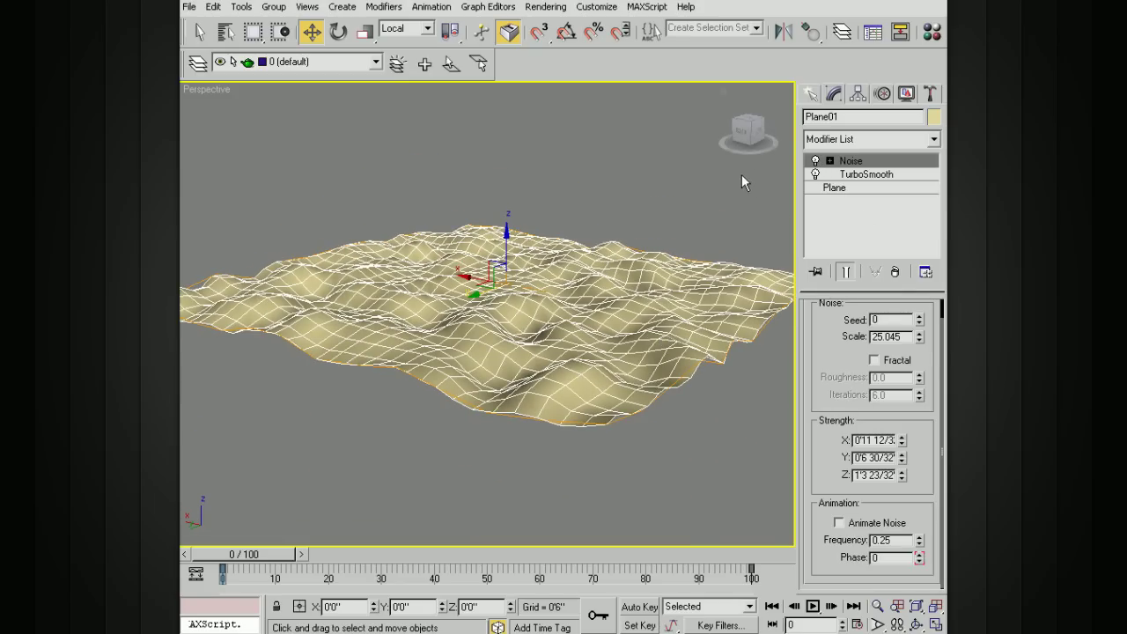
click(816, 160)
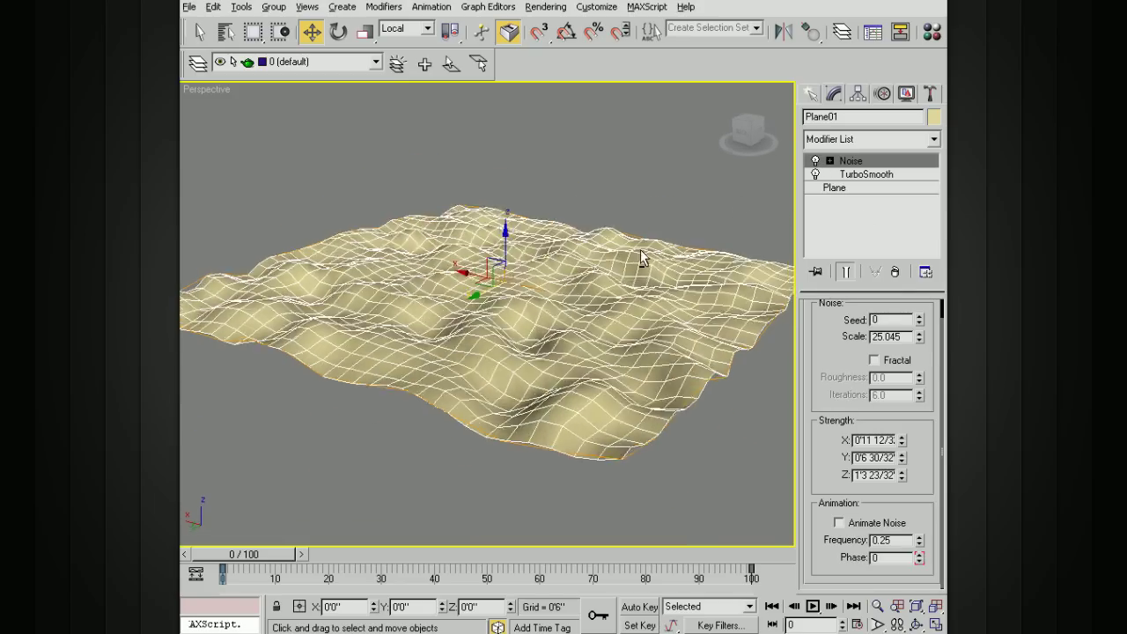
alt+middle_drag(640, 249, 697, 356)
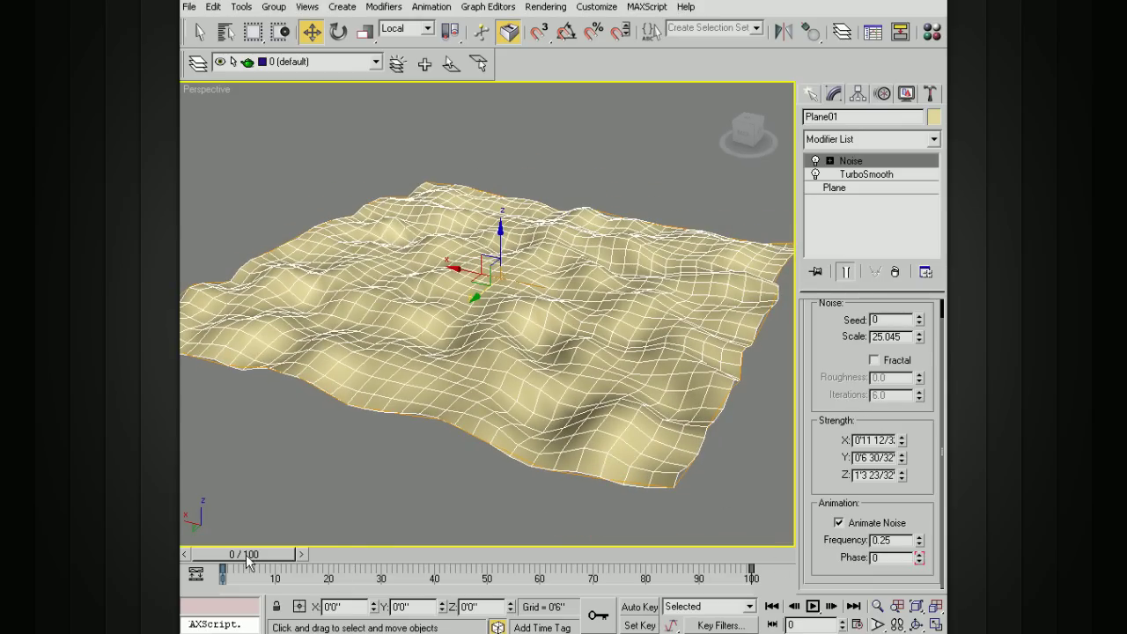
- Play the noise animation, raising Frequency to 0.54 and Scale to 89.232
mouse_move(246, 563)
mouse_down()
mouse_move(681, 554)
mouse_move(604, 568)
mouse_move(267, 552)
mouse_up()
click(815, 607)
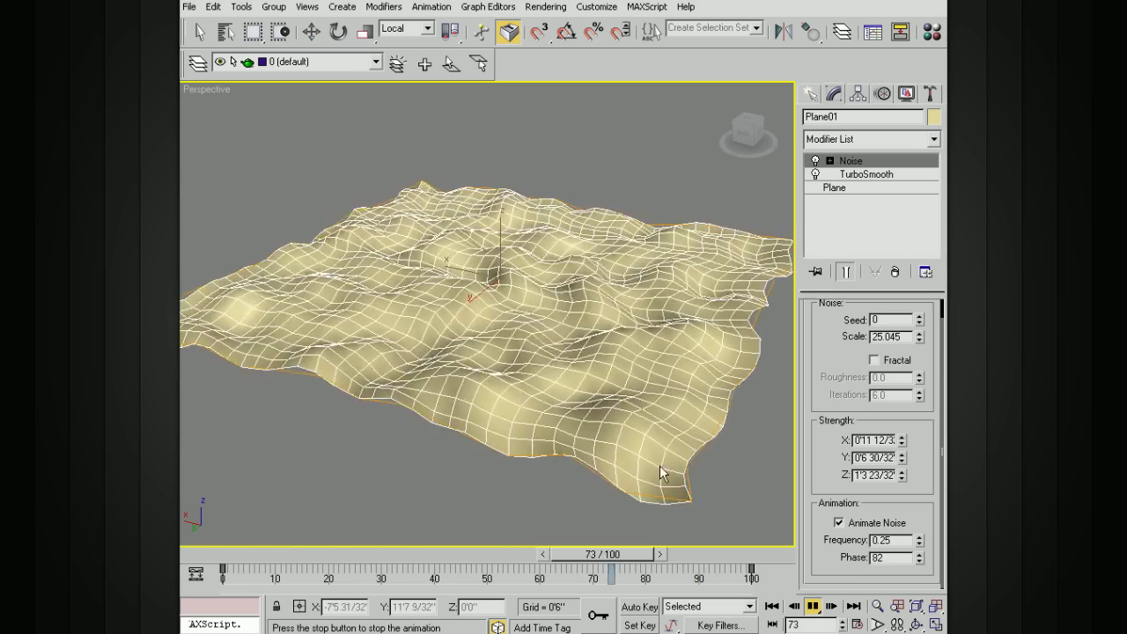
drag(921, 546, 925, 539)
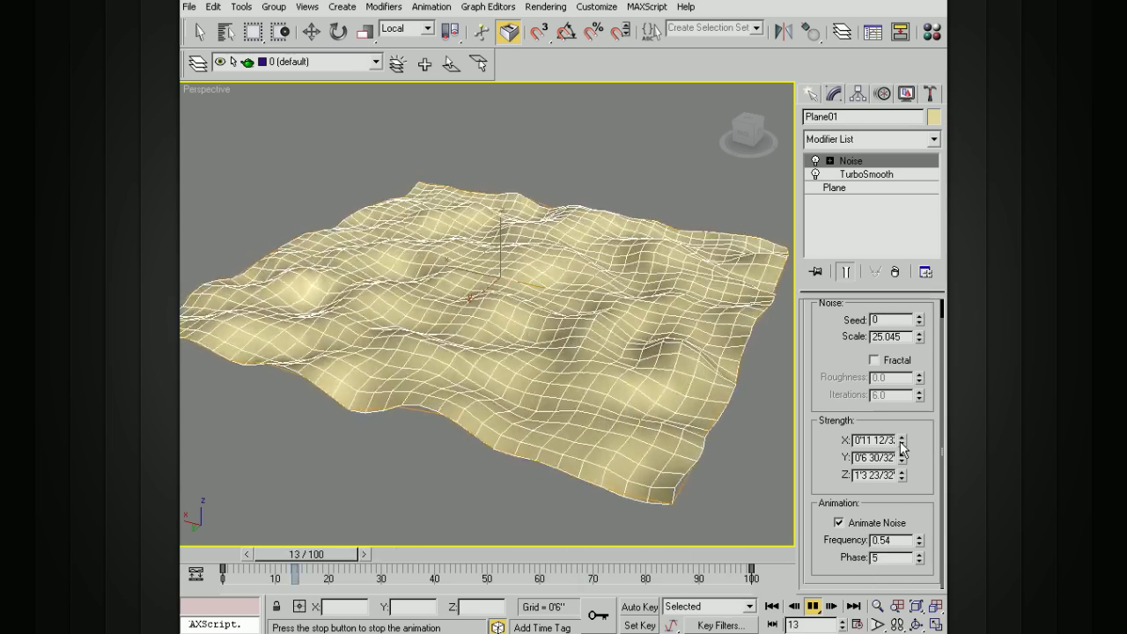
drag(920, 328, 920, 299)
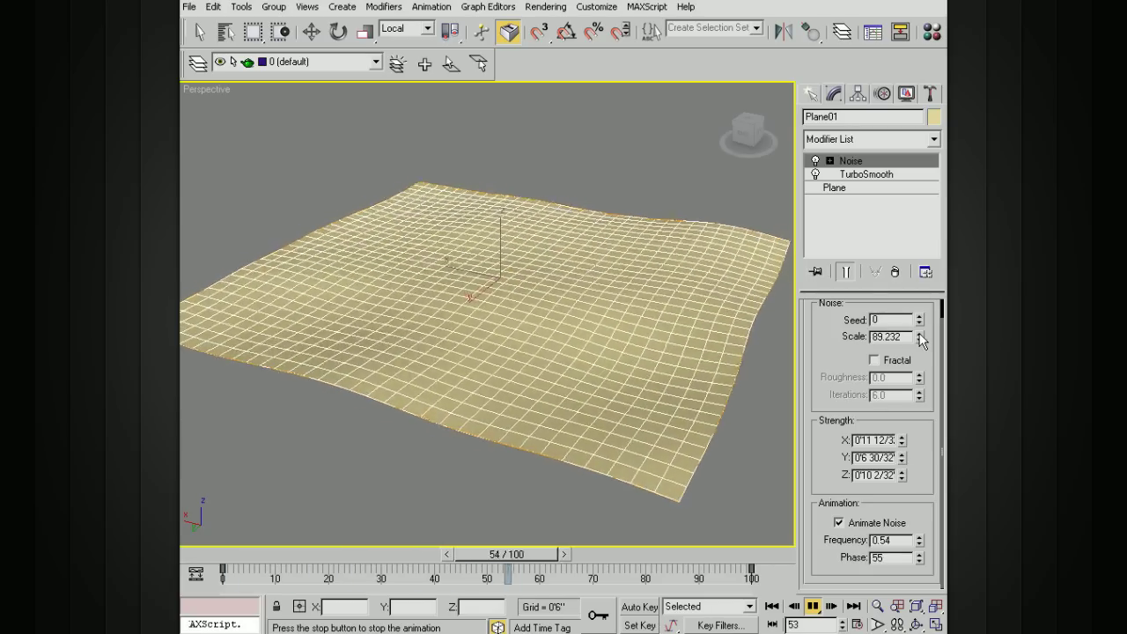
- While the animation plays, set Noise scale to 43.152 and zoom the viewport out
mouse_move(918, 336)
mouse_down()
mouse_move(921, 313)
mouse_move(919, 405)
mouse_up()
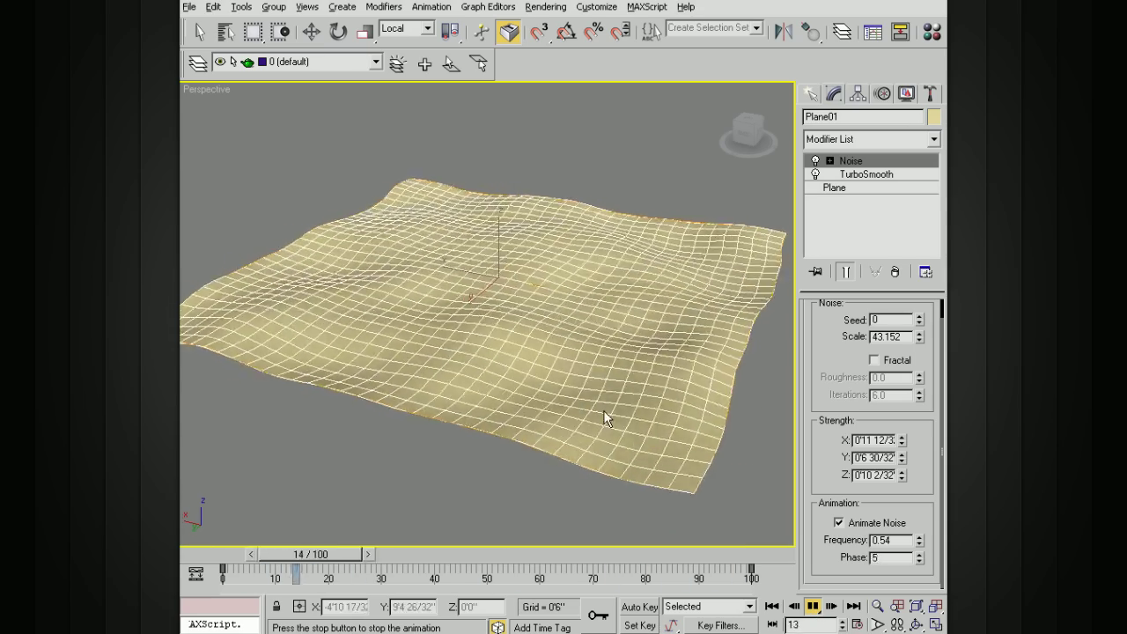
scroll(664, 408, down, 2)
scroll(644, 397, down, 2)
scroll(607, 390, down, 2)
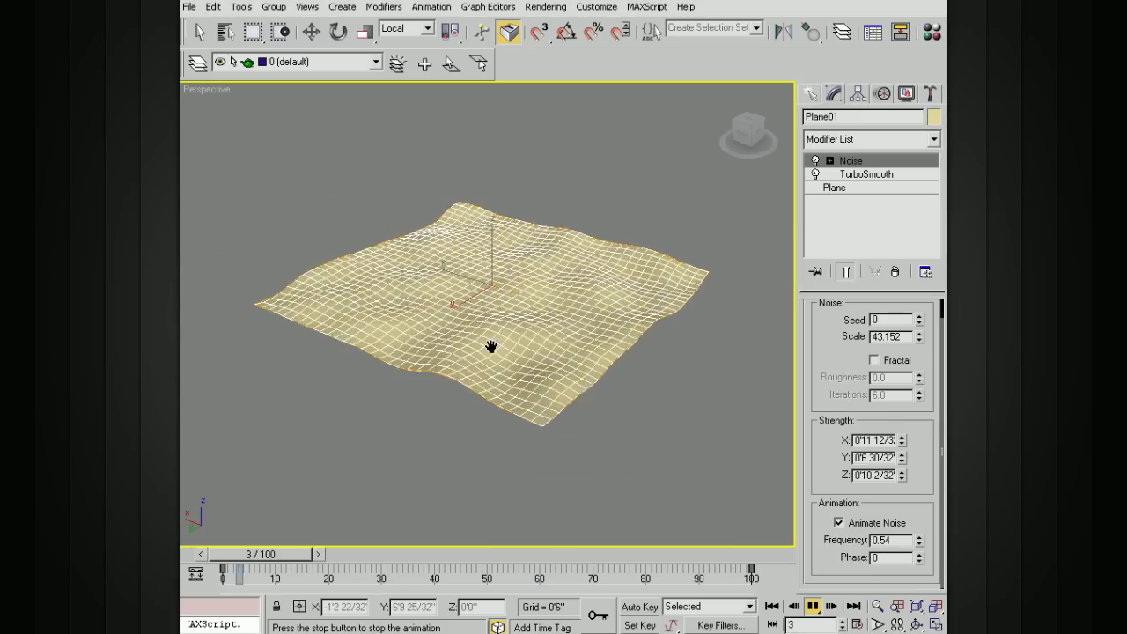